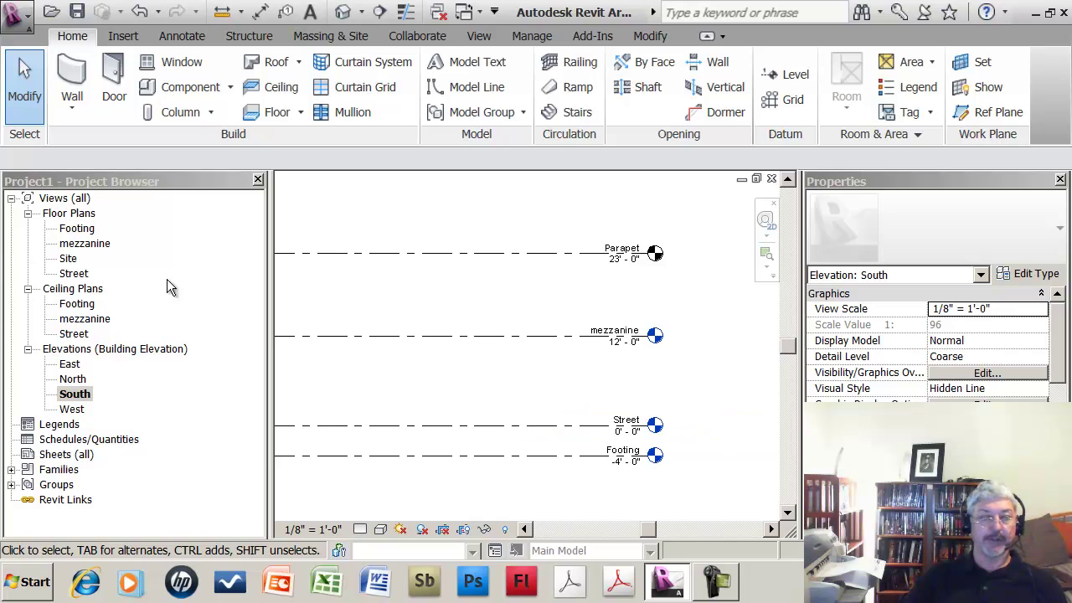
# Open the Site floor plan and draw the first vertical grid line west of the project base point
pyautogui.doubleClick(68, 261)
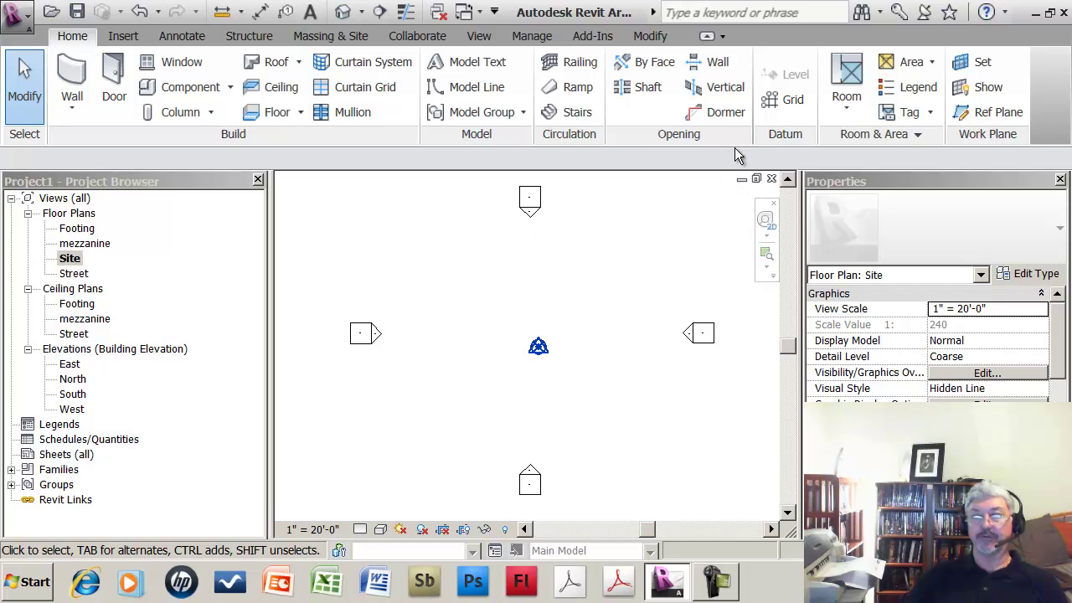
pyautogui.click(787, 100)
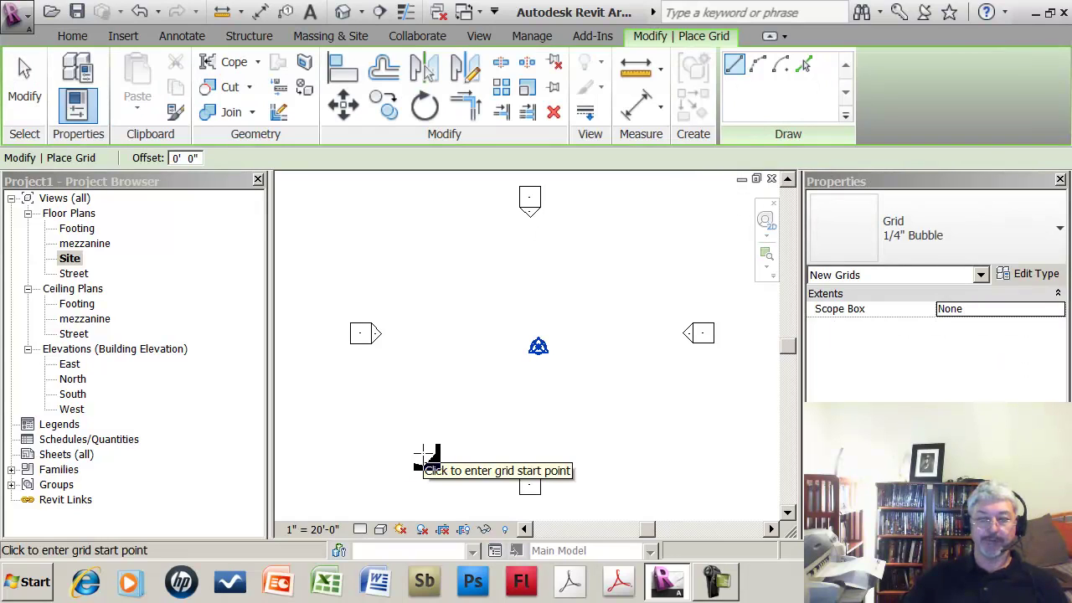
pyautogui.click(450, 407)
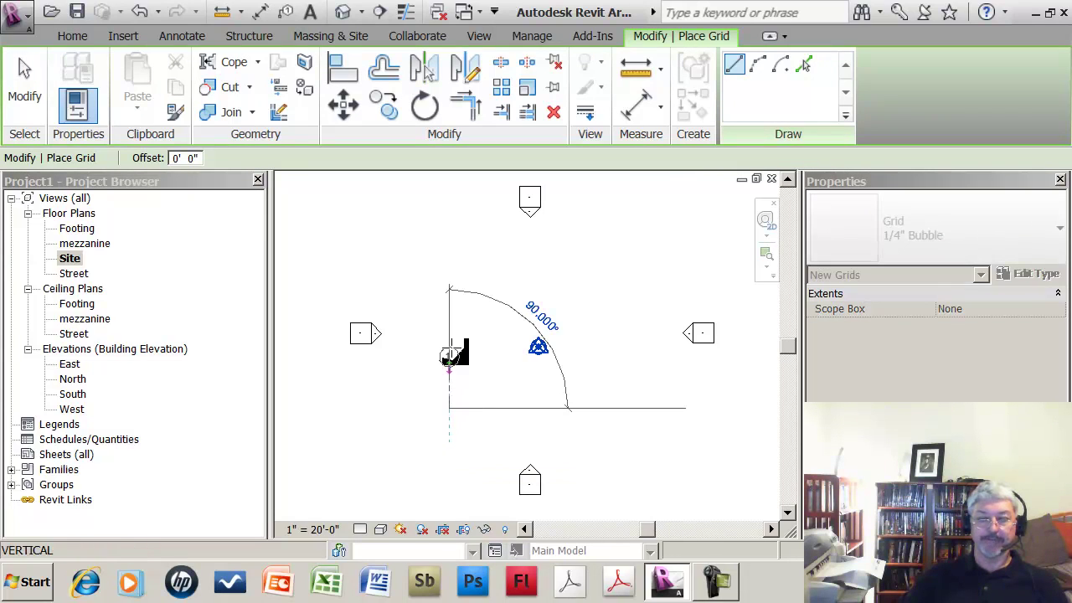
pyautogui.click(450, 259)
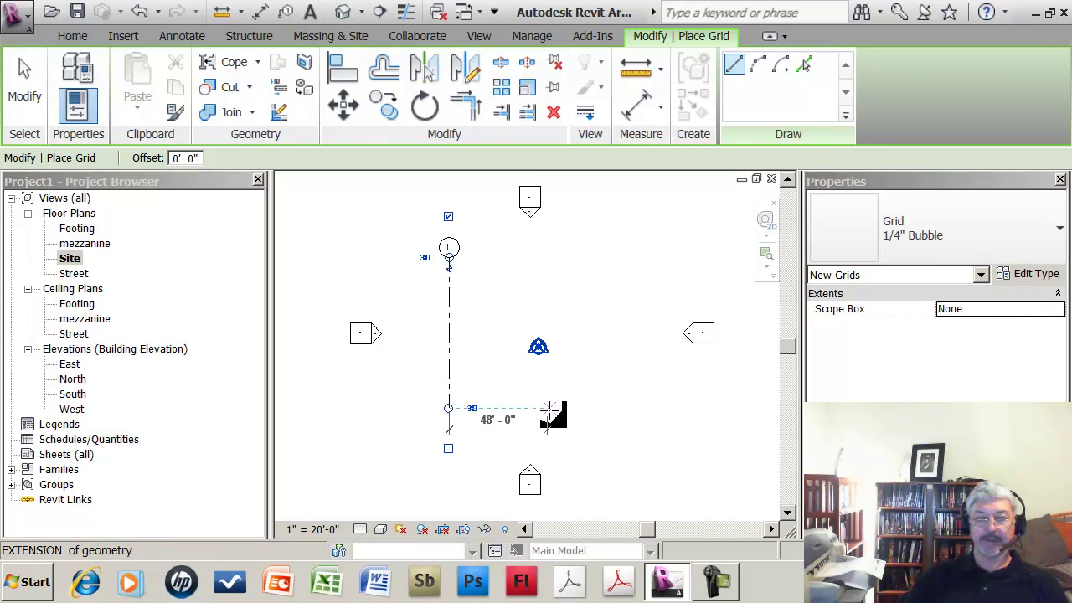
# Draw three more vertical grid lines east of the first, spaced about 48', 28' and 24' apart, with their ends aligned
pyautogui.click(551, 410)
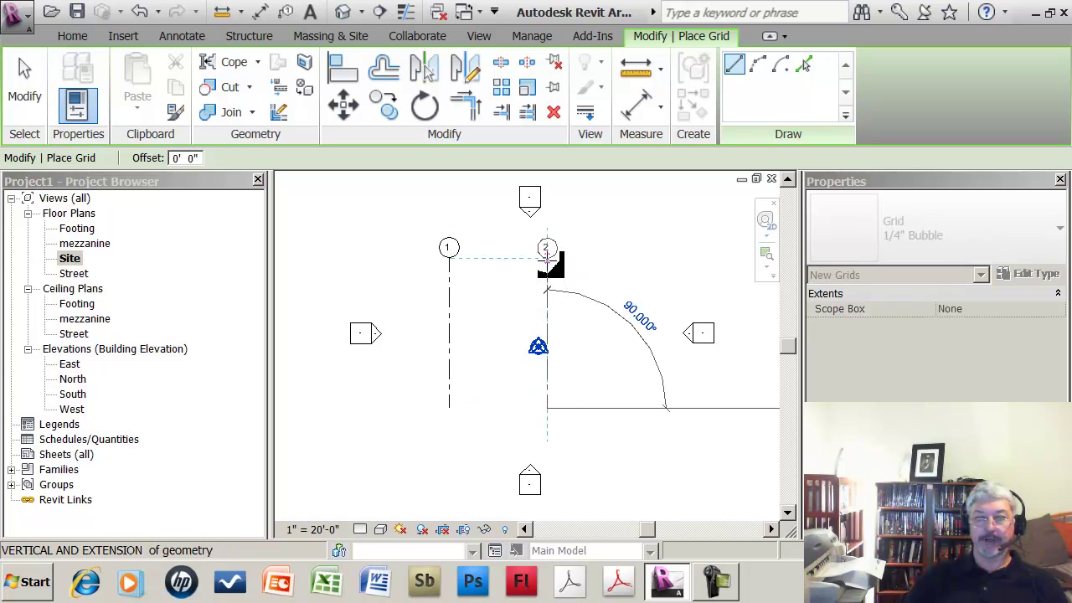
pyautogui.click(547, 260)
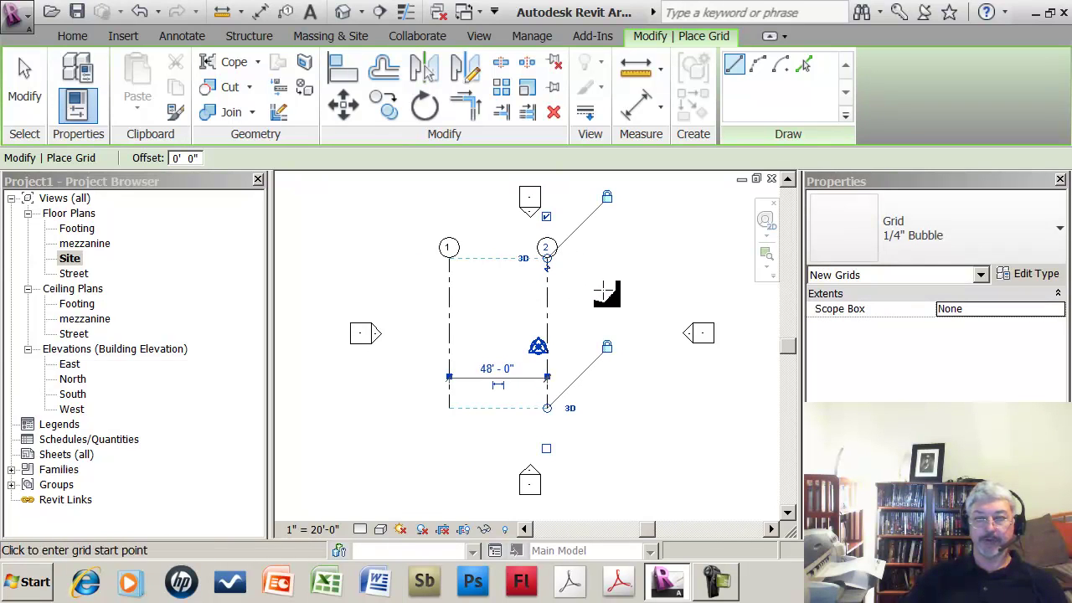
pyautogui.click(601, 407)
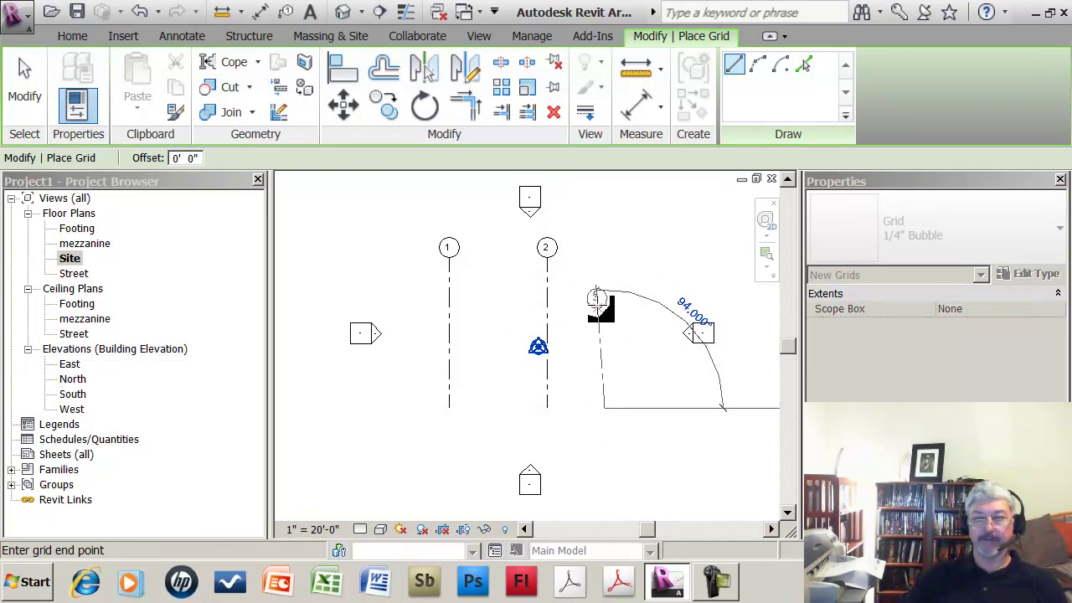
pyautogui.click(603, 260)
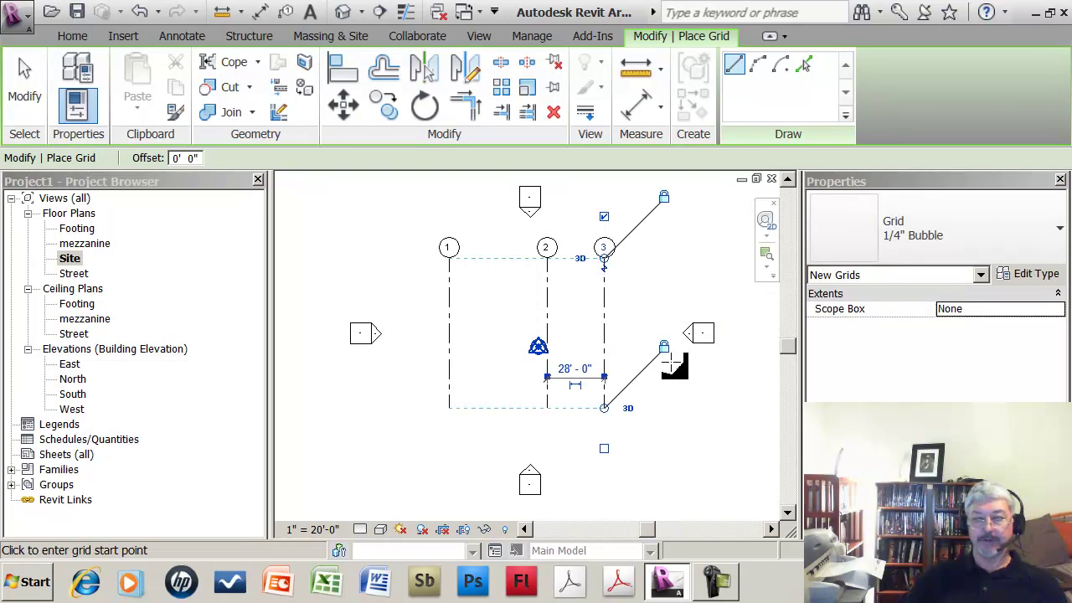
pyautogui.click(653, 407)
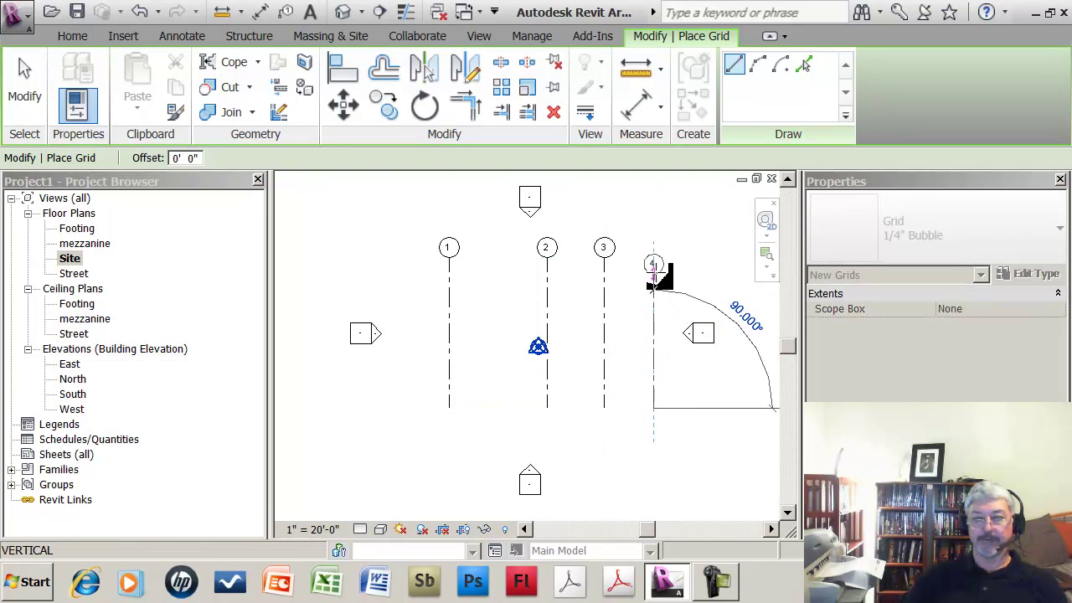
pyautogui.click(653, 259)
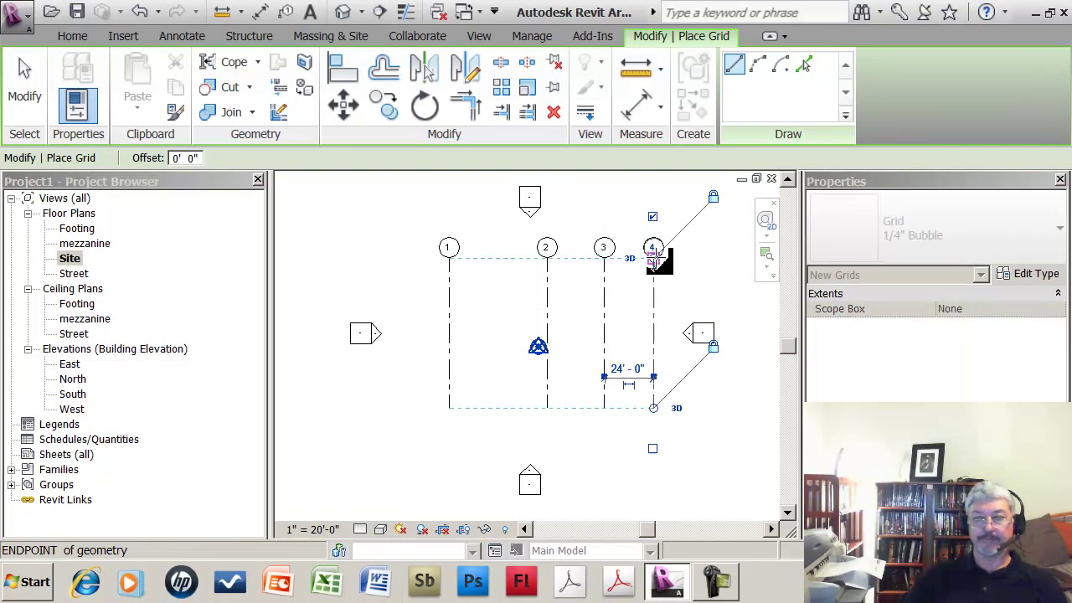
# Draw two horizontal grid lines about 44' apart across the four vertical ones, with their ends aligned
pyautogui.click(422, 290)
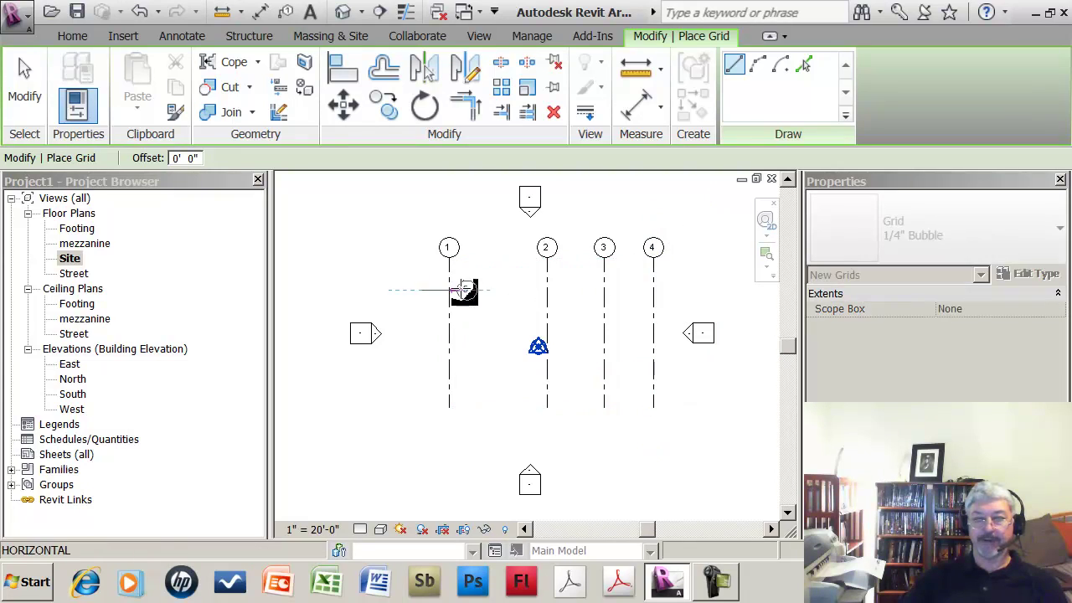
pyautogui.click(661, 289)
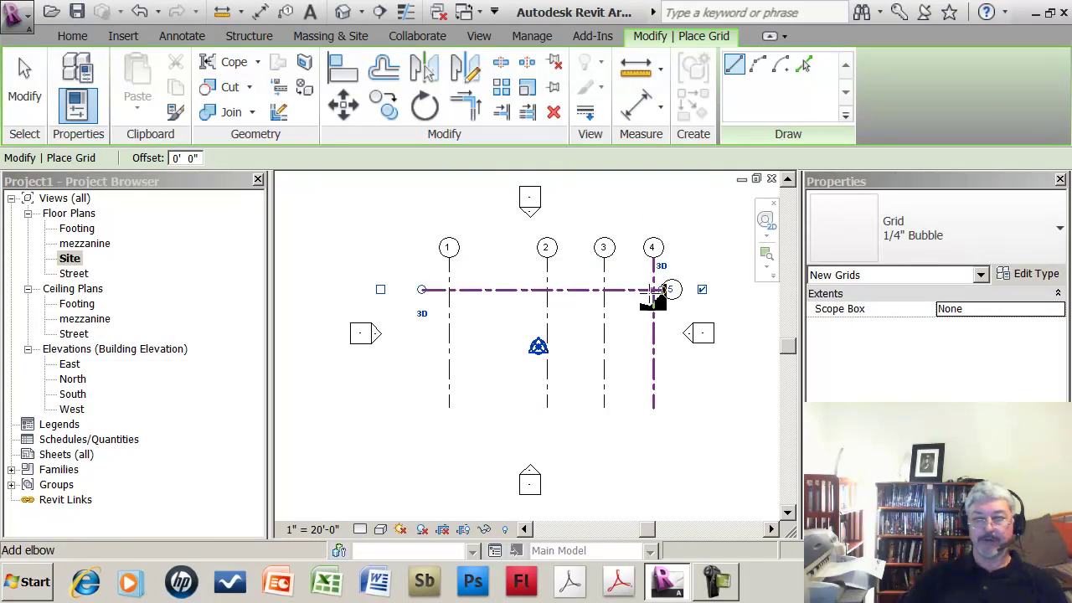
pyautogui.click(421, 379)
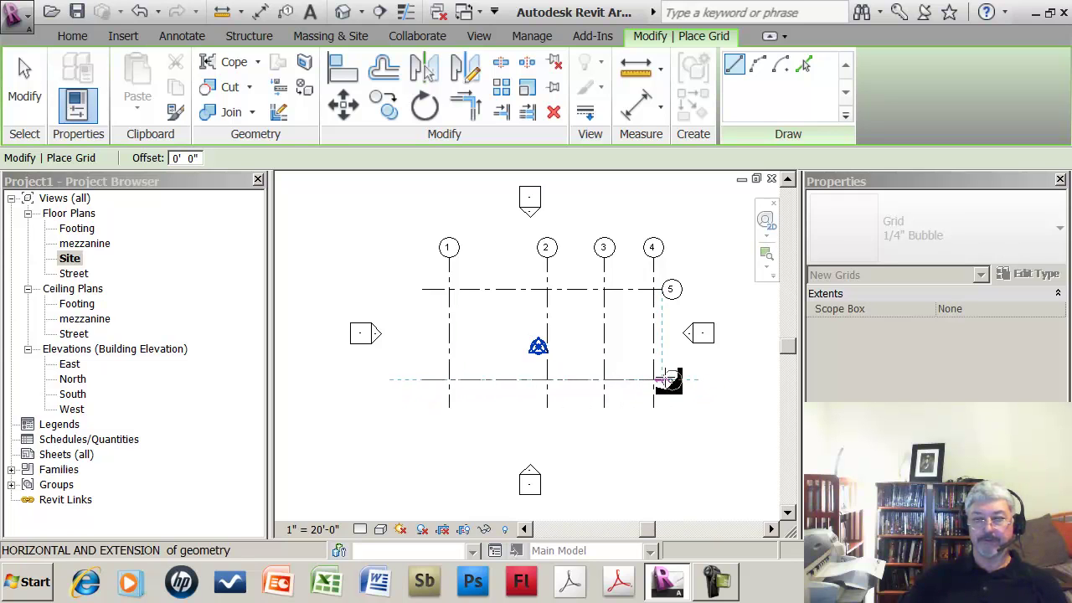
pyautogui.click(667, 381)
pyautogui.moveTo(574, 439); pyautogui.dragTo(559, 434, button='middle')
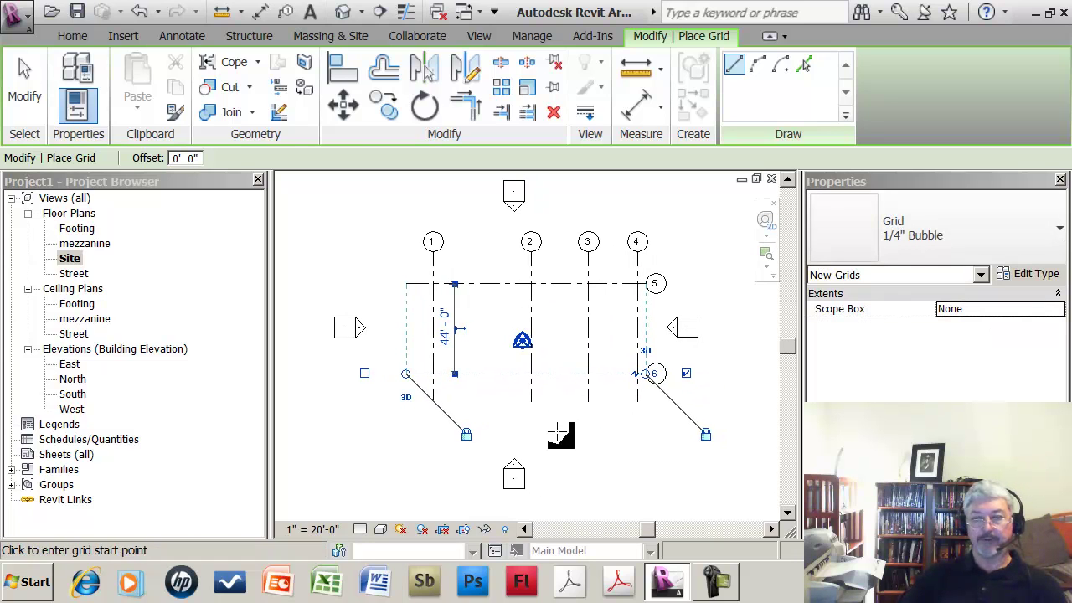
pyautogui.press('Escape')
pyautogui.press('Escape')
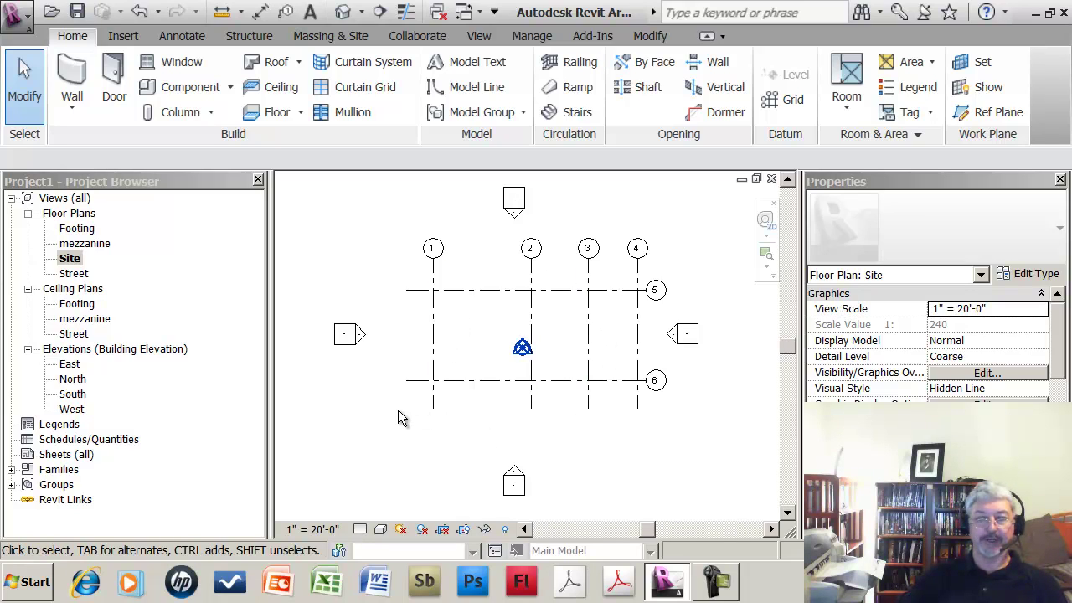
# Try to rename vertical grid line 1 as 2
pyautogui.moveTo(402, 418); pyautogui.dragTo(407, 430, button='middle')
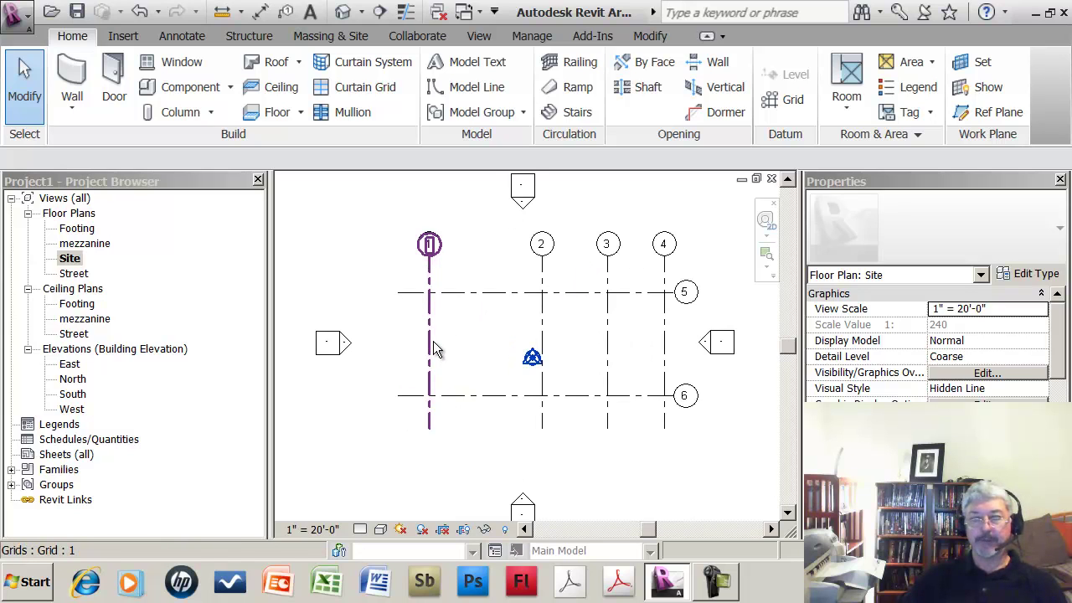
pyautogui.scroll(1, 431, 343)
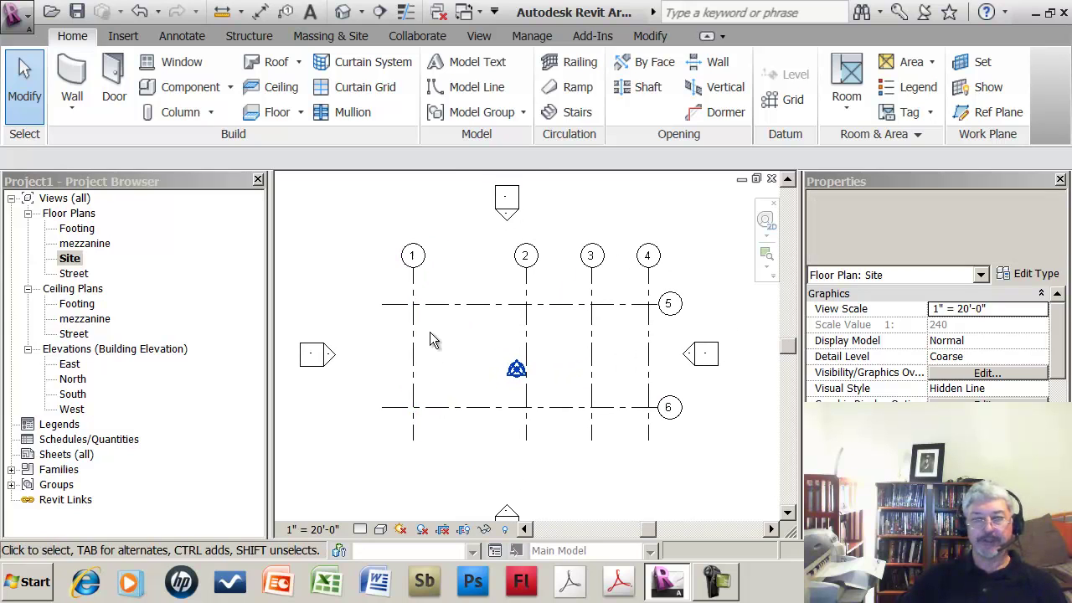
pyautogui.click(412, 255)
pyautogui.click(414, 258)
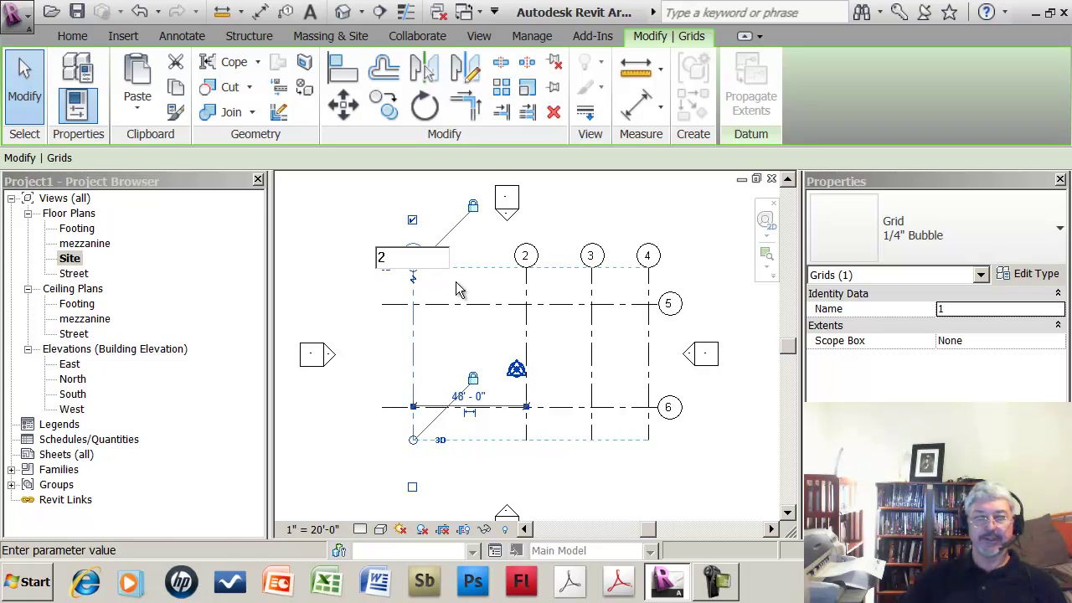
pyautogui.press('Return')
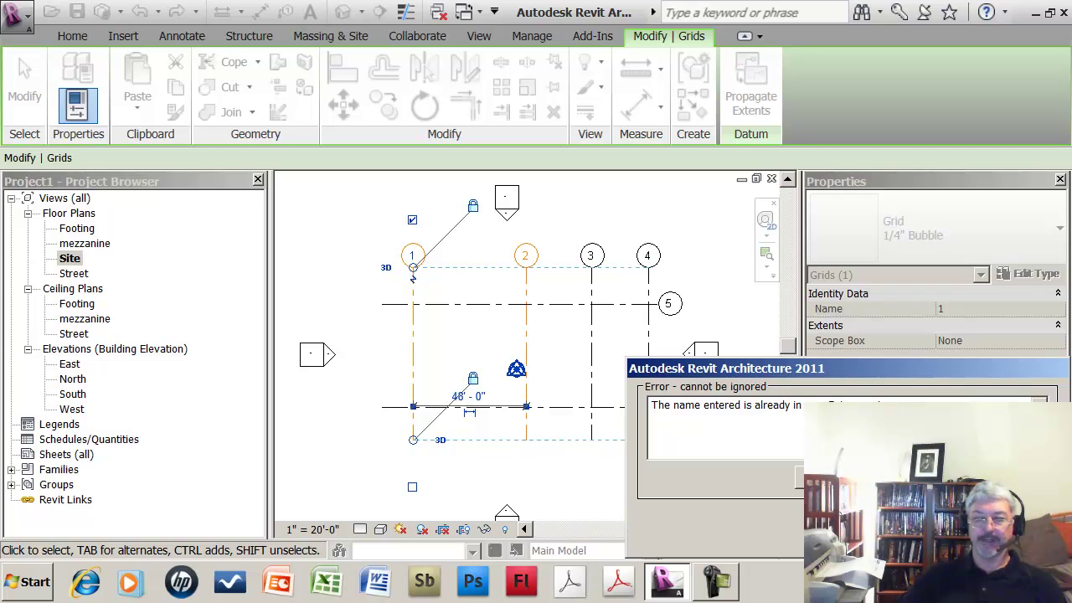
pyautogui.click(1009, 528)
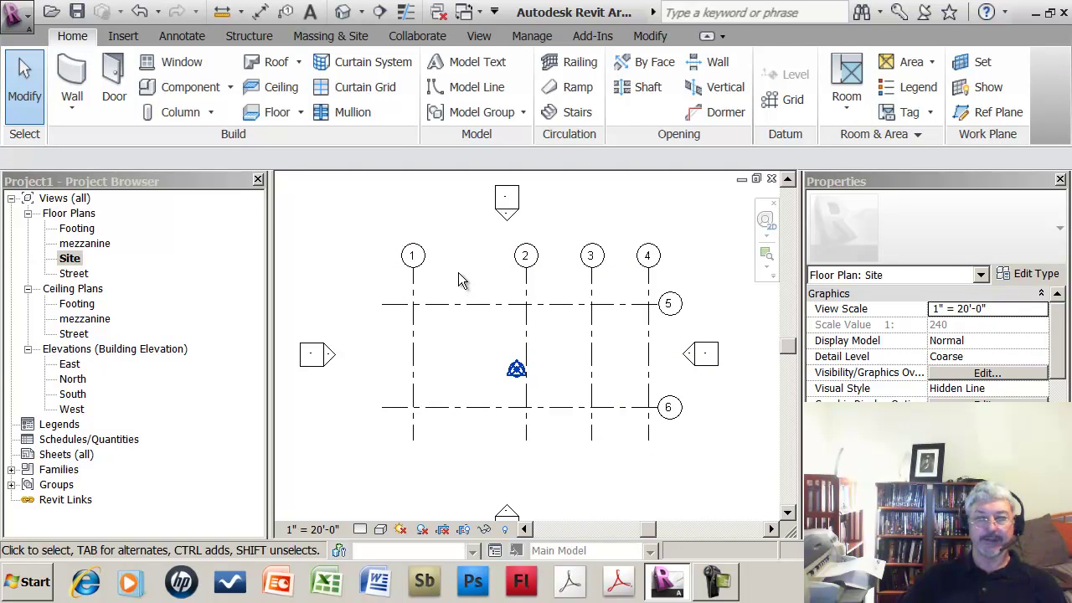
# Rename the upper horizontal grid line as A and the lower one as B
pyautogui.click(673, 307)
pyautogui.doubleClick(674, 306)
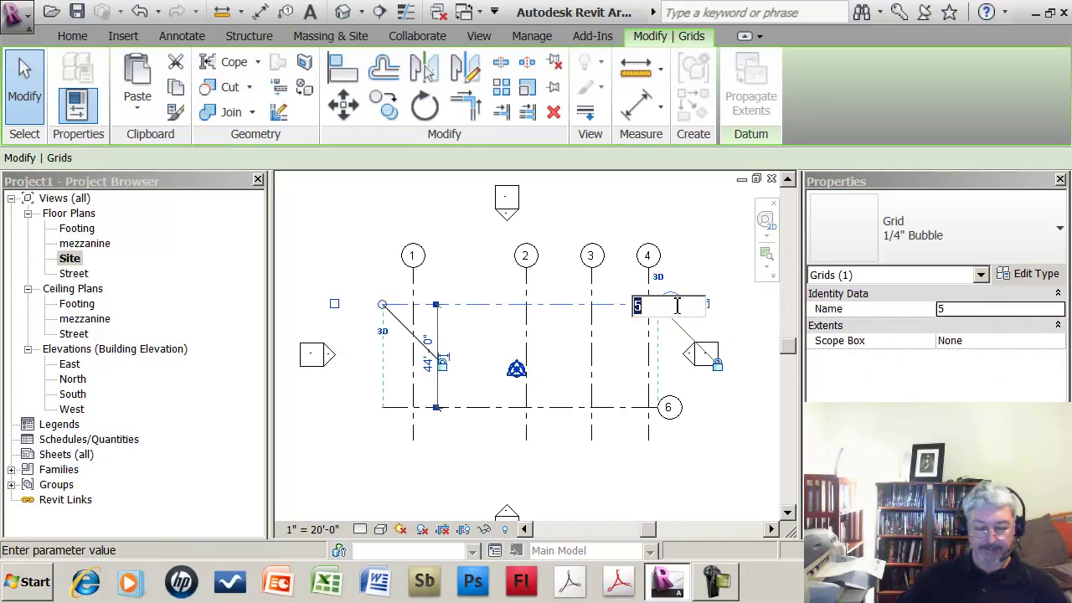
pyautogui.write('A')
pyautogui.press('Return')
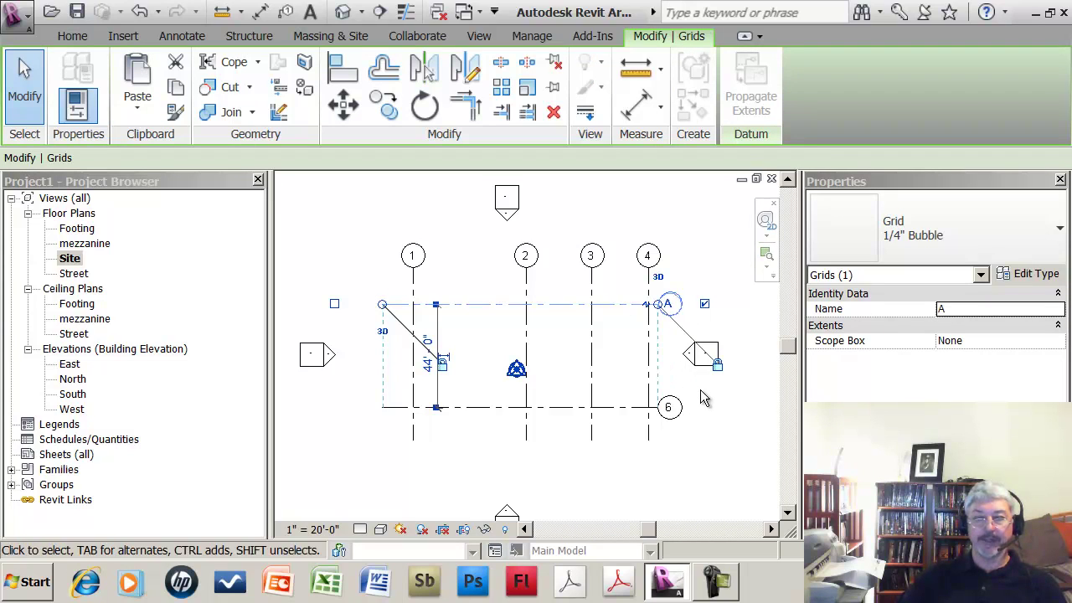
pyautogui.click(669, 408)
pyautogui.click(674, 409)
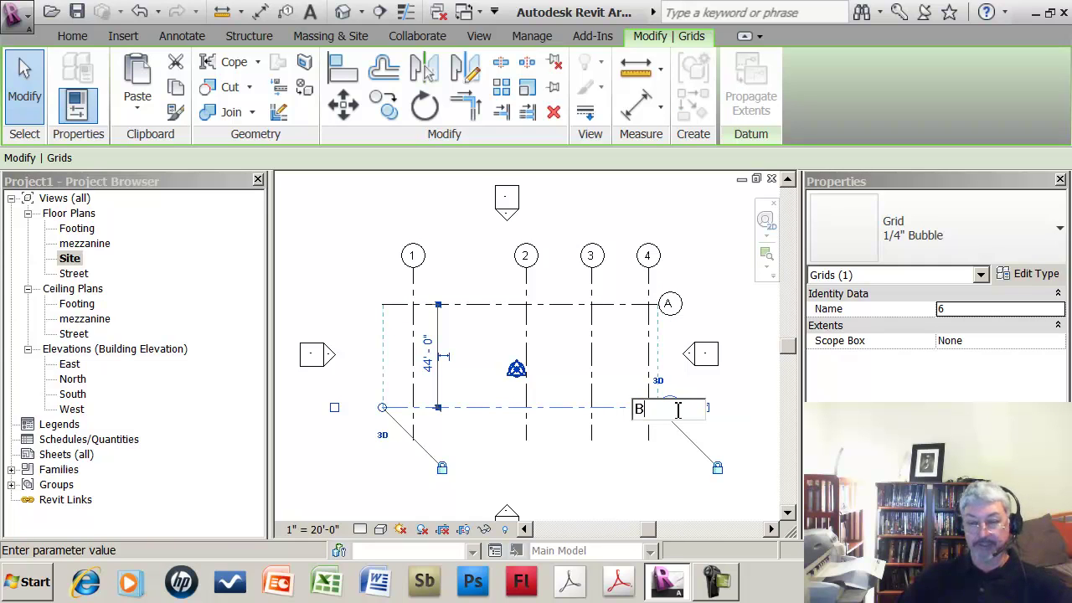
pyautogui.click(747, 424)
pyautogui.click(747, 424)
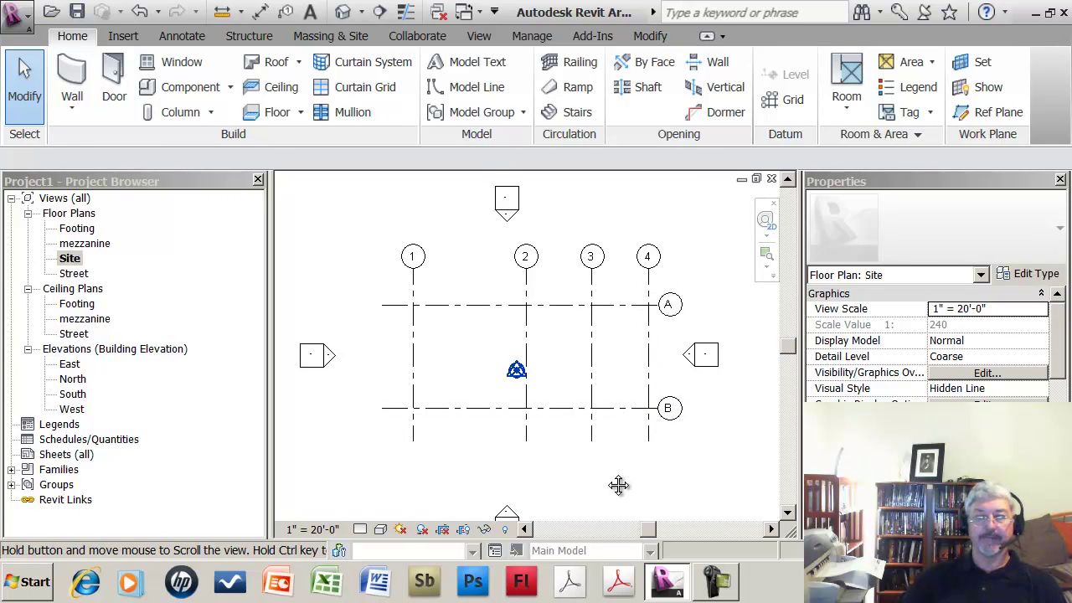
# Show the bubble at the lower end of grid line 1 and hide it again
pyautogui.scroll(1, 606, 474)
pyautogui.moveTo(609, 479); pyautogui.dragTo(626, 492, button='middle')
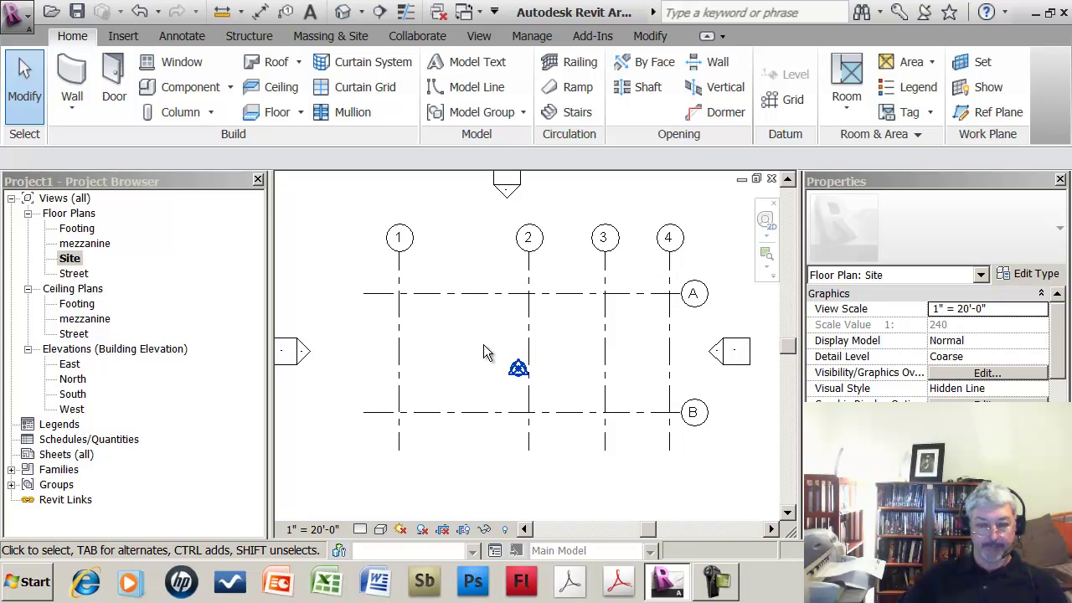
pyautogui.moveTo(484, 352)
pyautogui.mouseDown(button='middle')
pyautogui.moveTo(471, 362)
pyautogui.moveTo(460, 351)
pyautogui.moveTo(481, 370)
pyautogui.mouseUp(button='middle')
pyautogui.scroll(1, 469, 355)
pyautogui.scroll(-2, 460, 352)
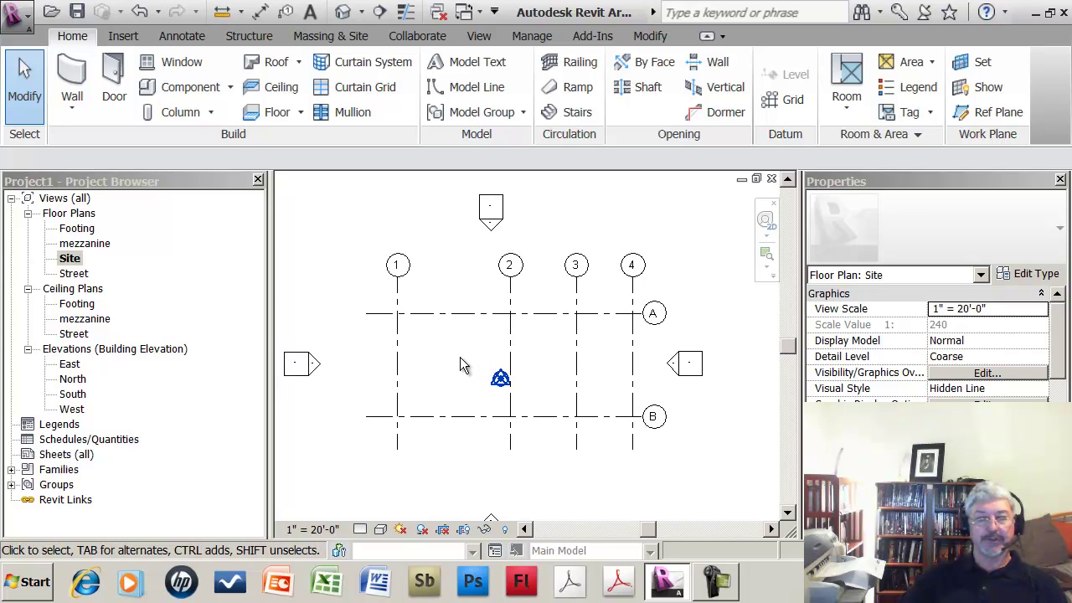
pyautogui.click(398, 447)
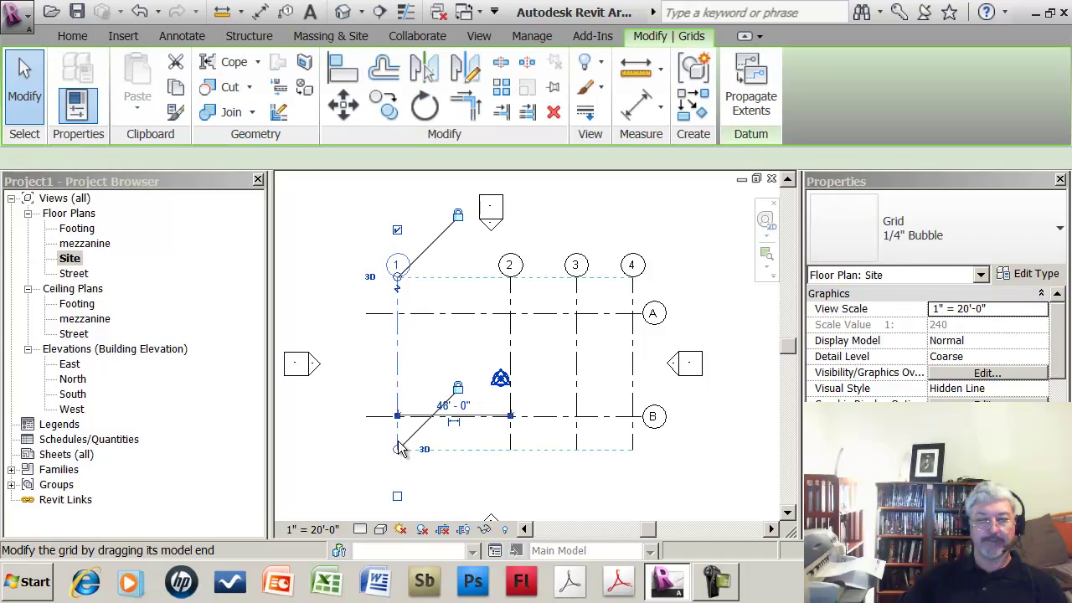
pyautogui.click(398, 498)
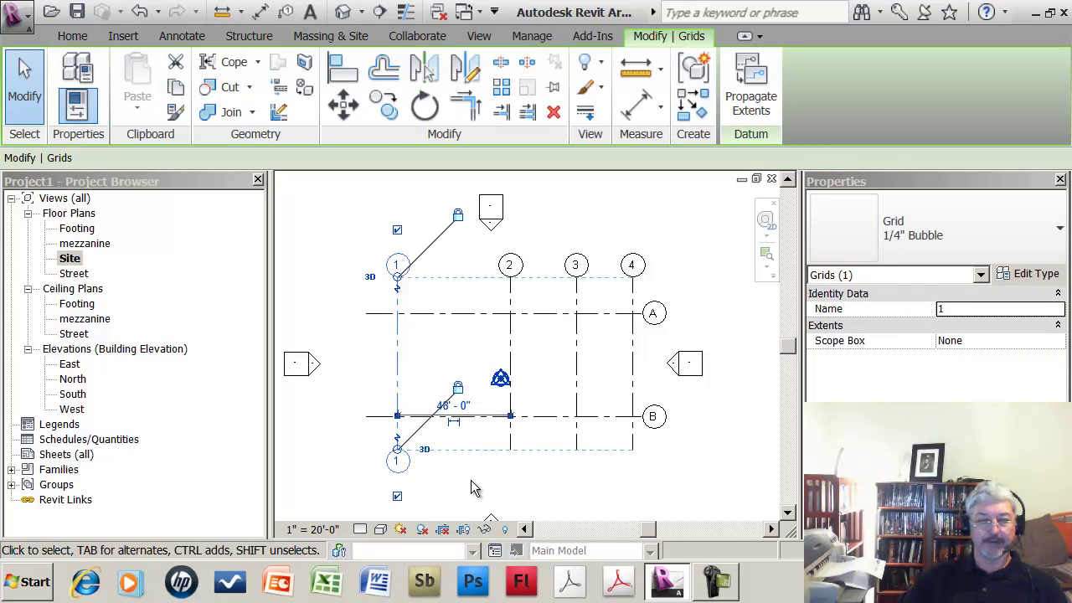
pyautogui.click(396, 496)
pyautogui.click(466, 492)
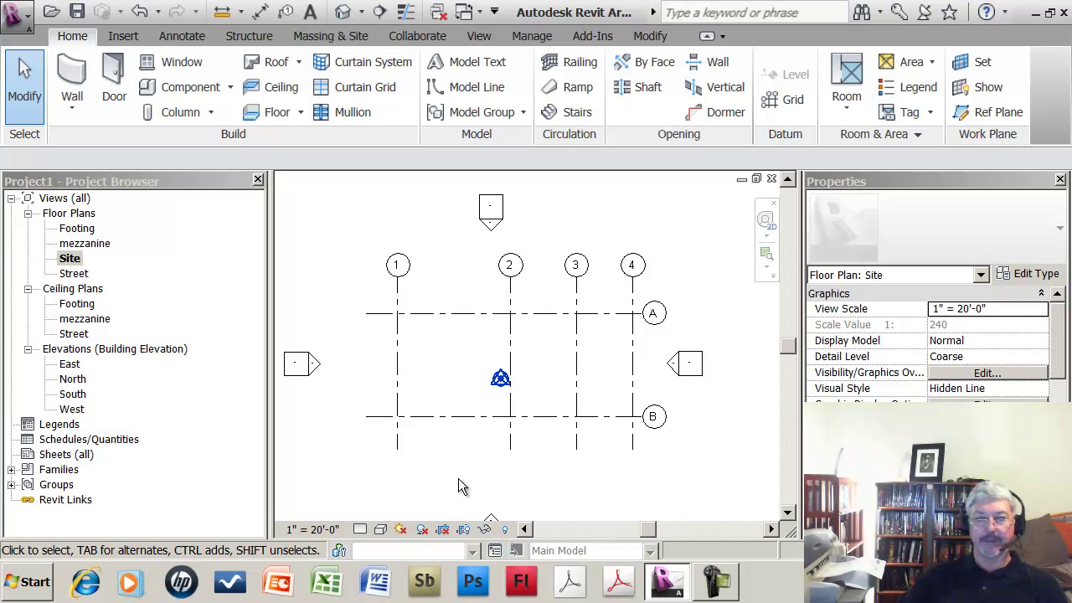
# Move grid line 2 slightly west so it sits about 47' from grid line 1
pyautogui.moveTo(457, 467); pyautogui.dragTo(457, 474, button='middle')
pyautogui.scroll(1, 457, 467)
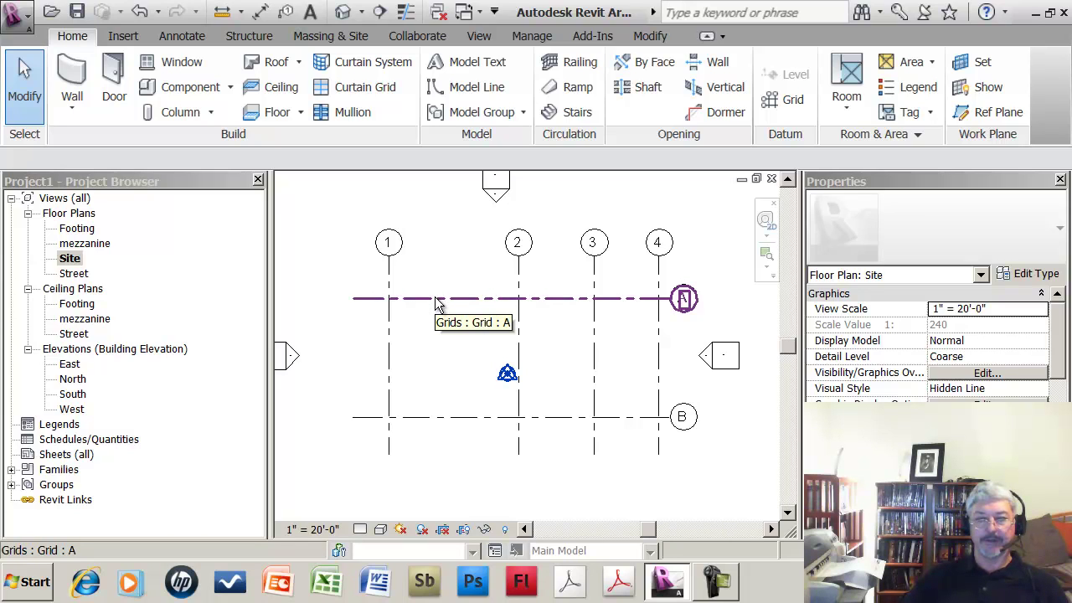
pyautogui.click(509, 328)
pyautogui.moveTo(509, 328)
pyautogui.mouseDown()
pyautogui.moveTo(479, 331)
pyautogui.moveTo(545, 328)
pyautogui.moveTo(514, 335)
pyautogui.mouseUp()
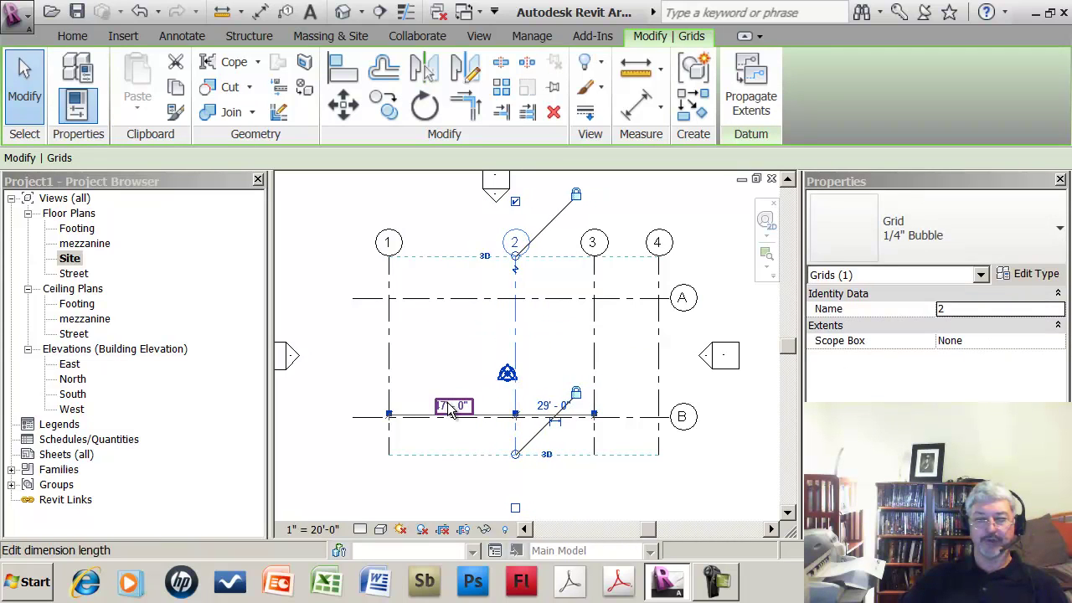
pyautogui.click(452, 355)
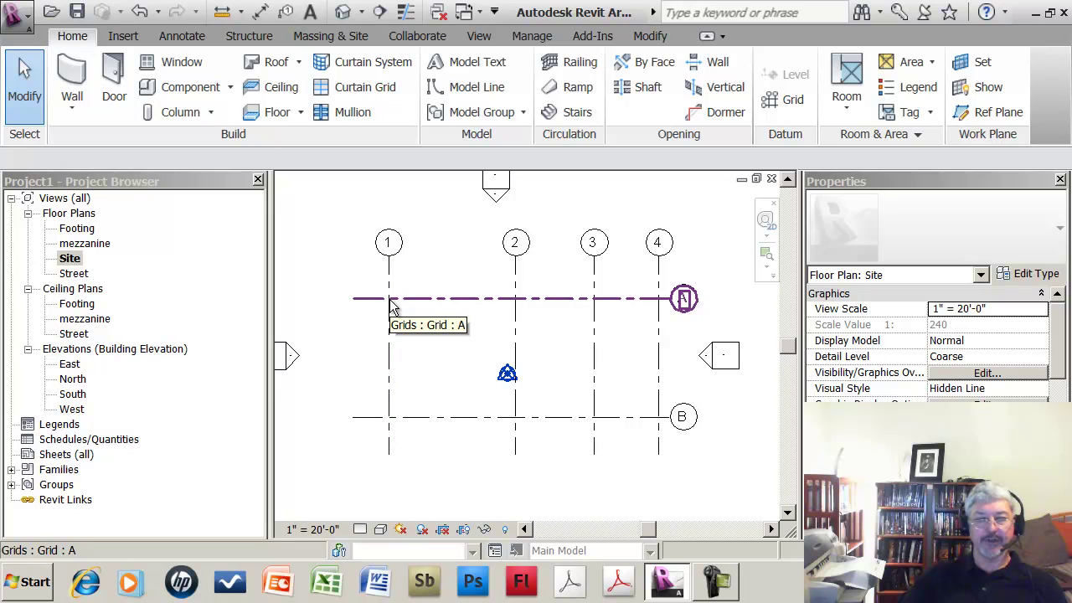
# Pin horizontal grid line A in place
pyautogui.click(446, 302)
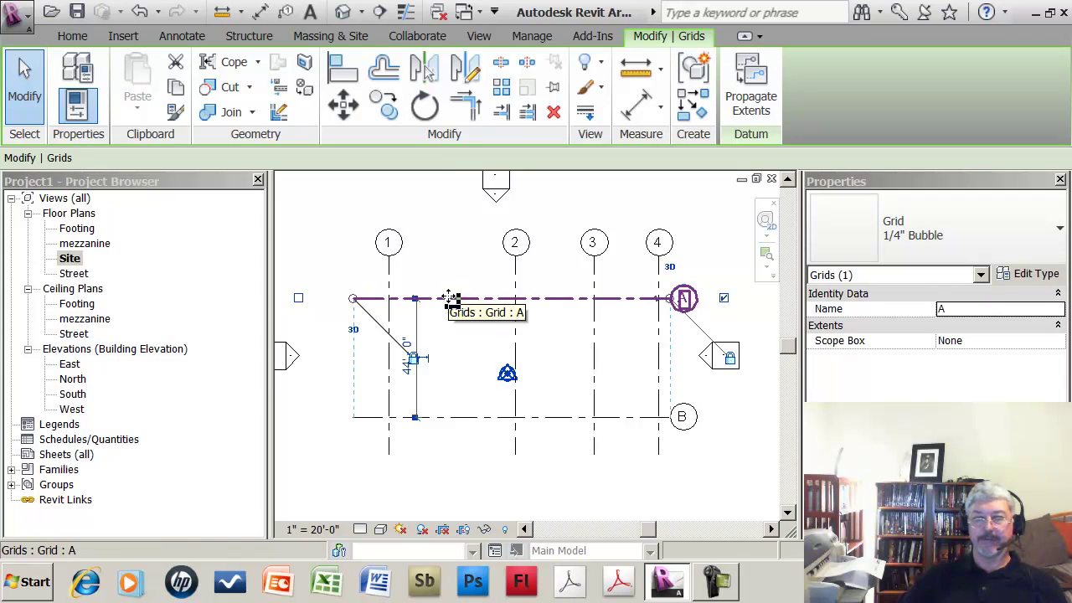
pyautogui.click(488, 260)
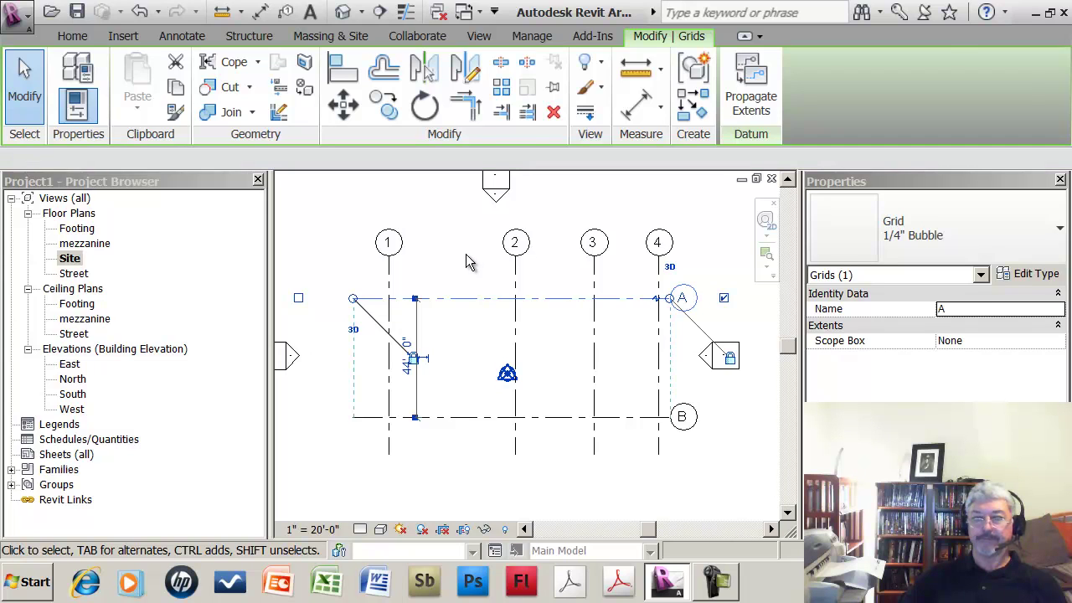
pyautogui.click(471, 299)
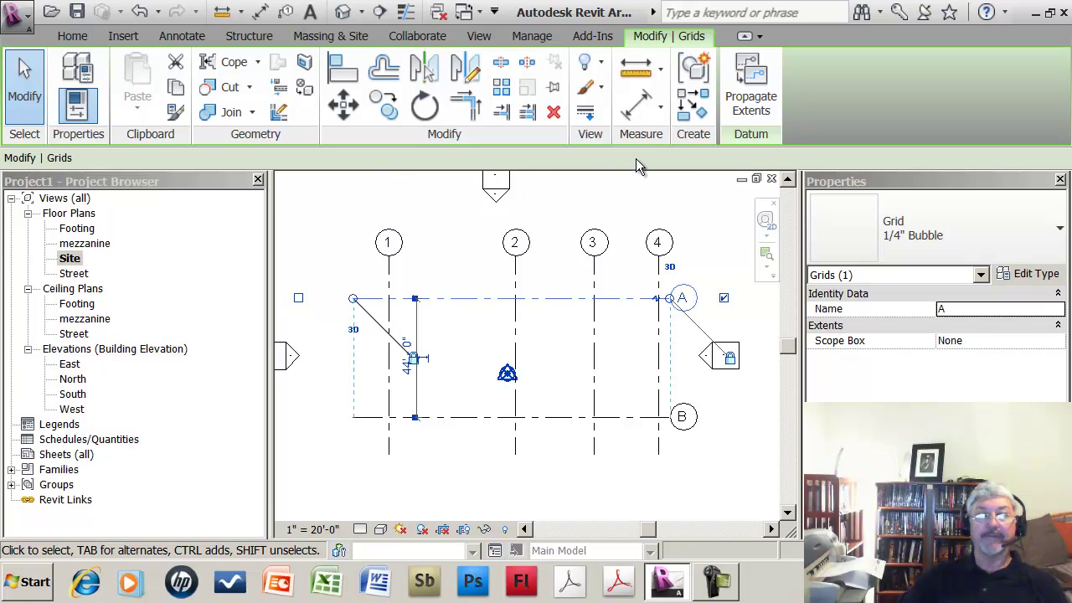
pyautogui.click(557, 90)
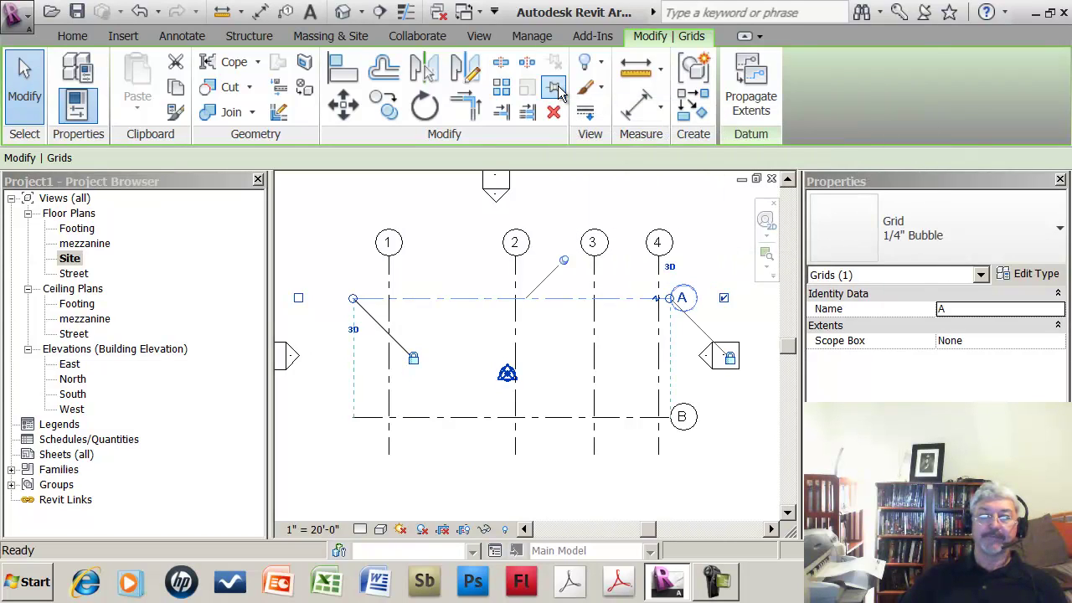
pyautogui.click(442, 243)
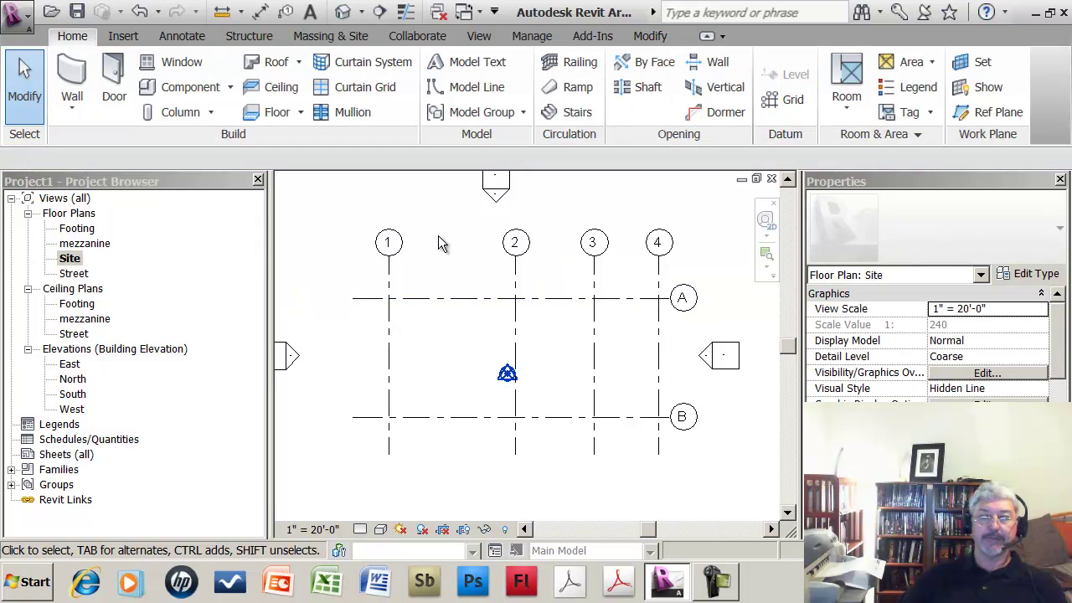
# Try to move the pinned horizontal grid line A
pyautogui.click(462, 299)
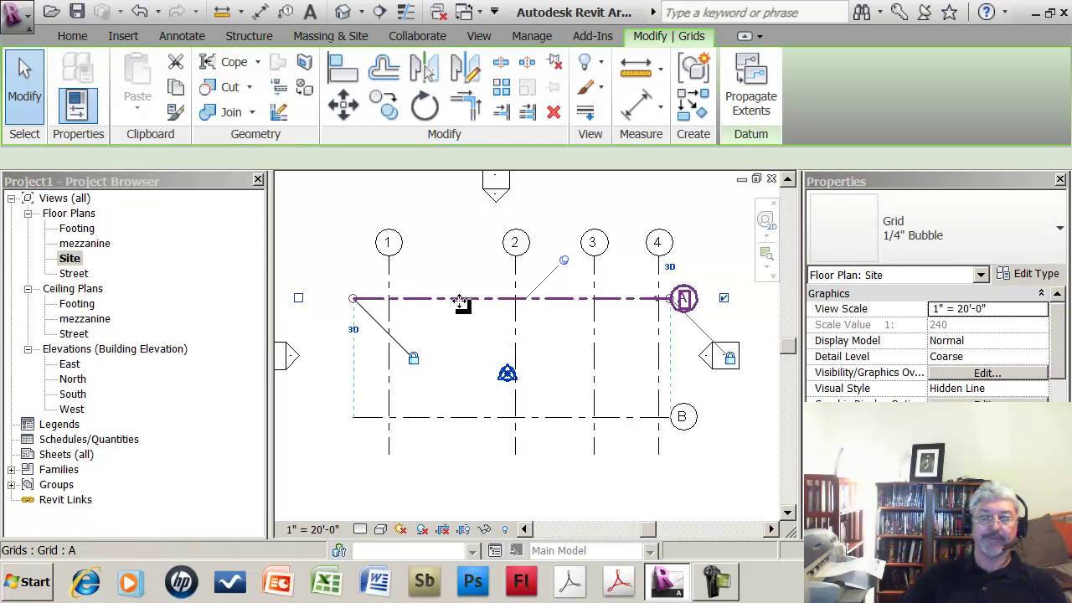
pyautogui.moveTo(458, 278); pyautogui.dragTo(460, 320)
pyautogui.click(457, 282)
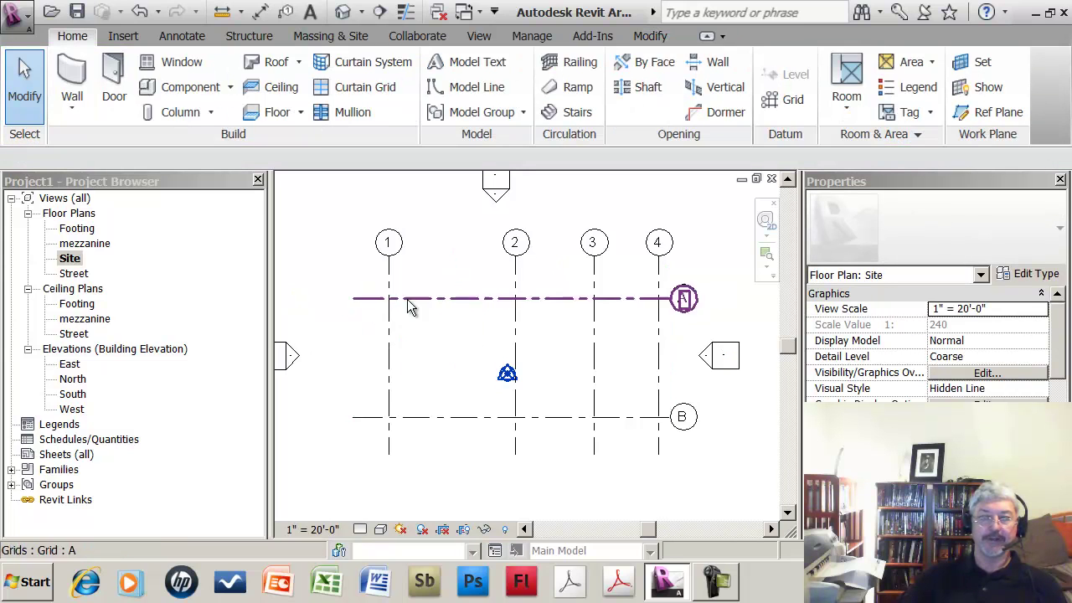
# Pin vertical grid line 1 in place
pyautogui.click(391, 331)
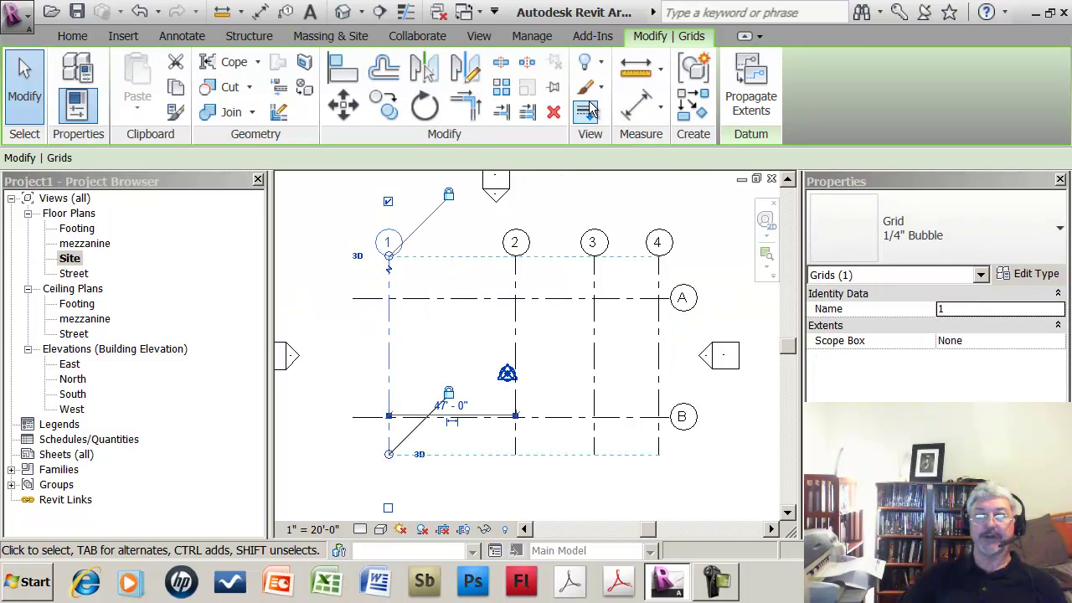
pyautogui.click(474, 334)
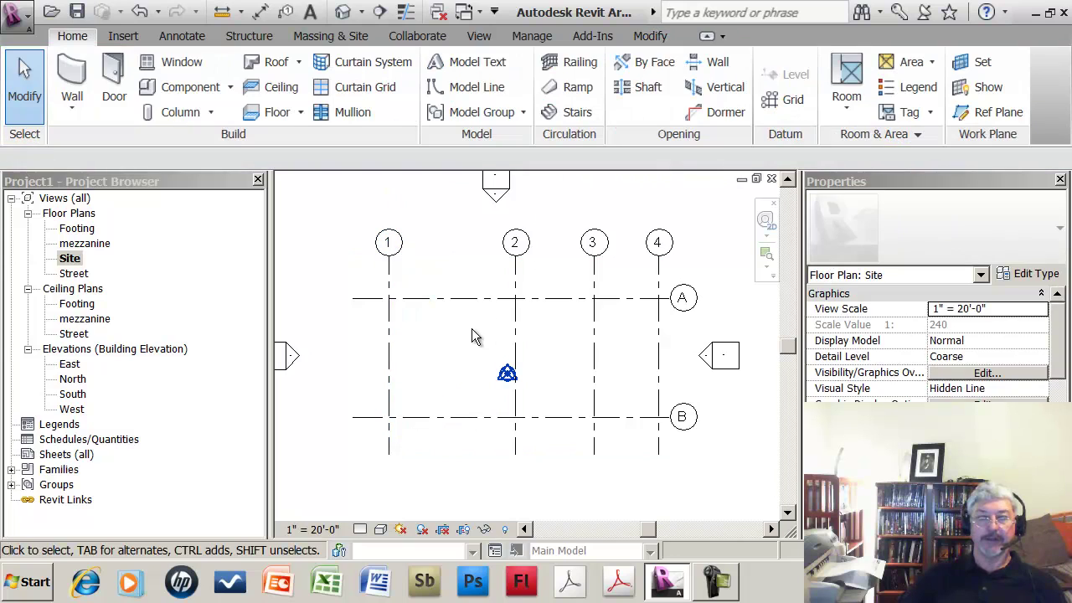
pyautogui.click(392, 316)
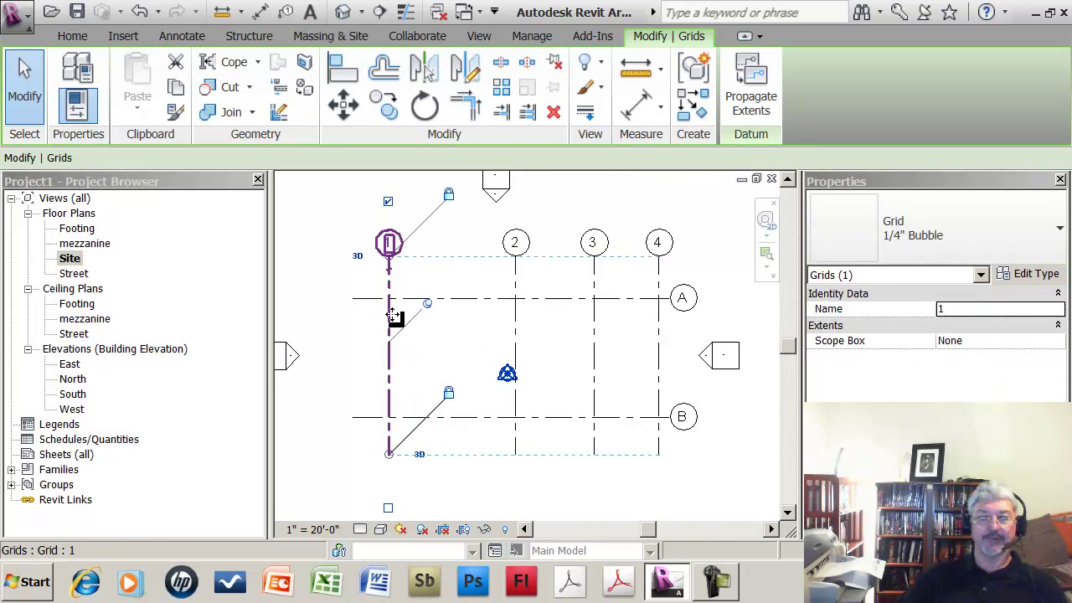
pyautogui.click(454, 334)
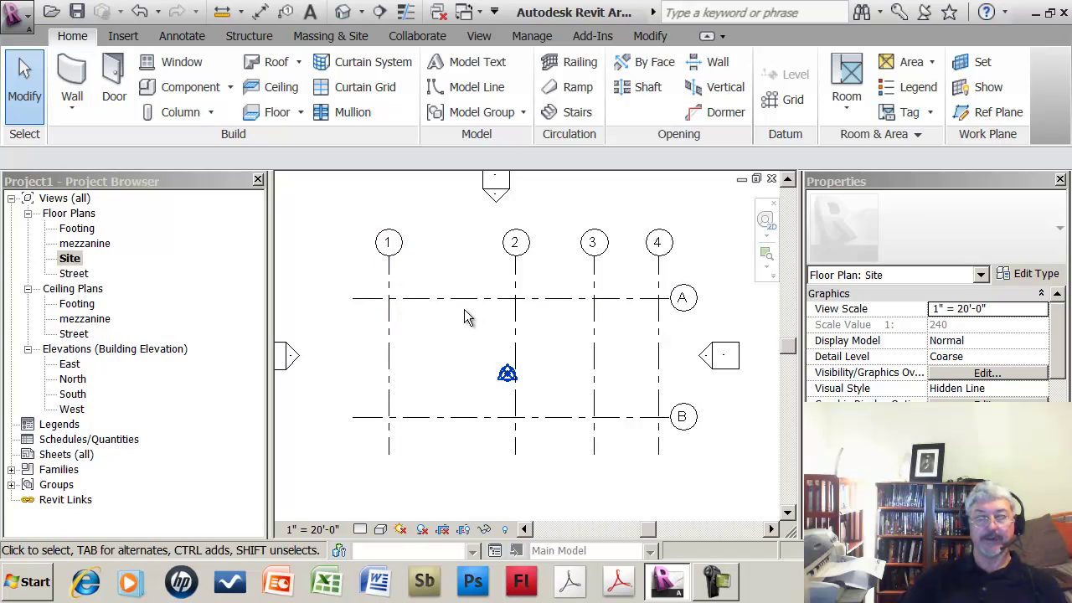
# Set the distance between grid lines 1 and 2 to 20' by moving grid line 2
pyautogui.click(517, 334)
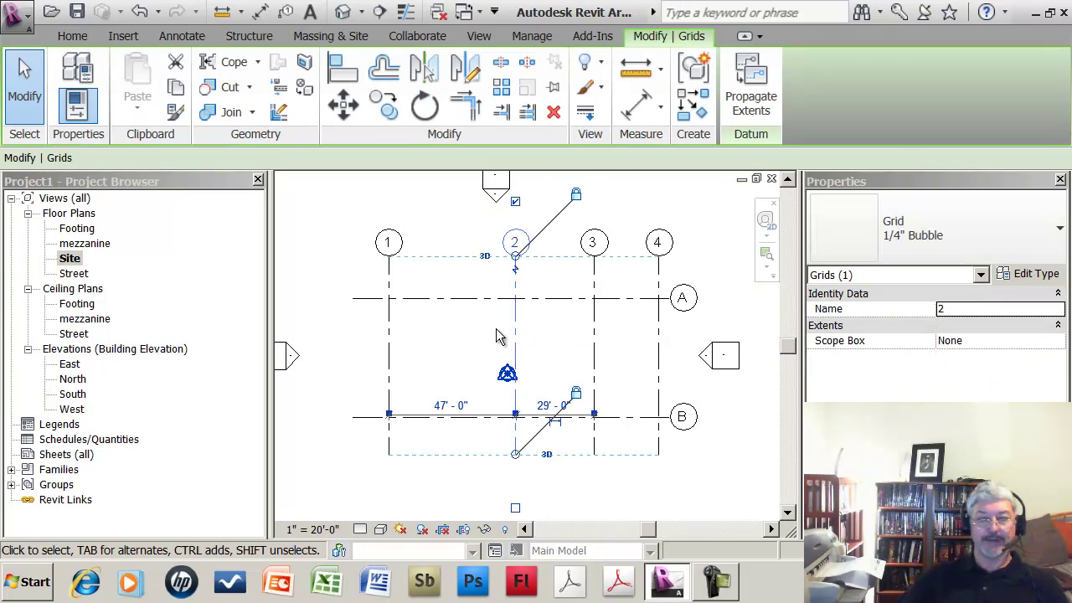
pyautogui.click(451, 405)
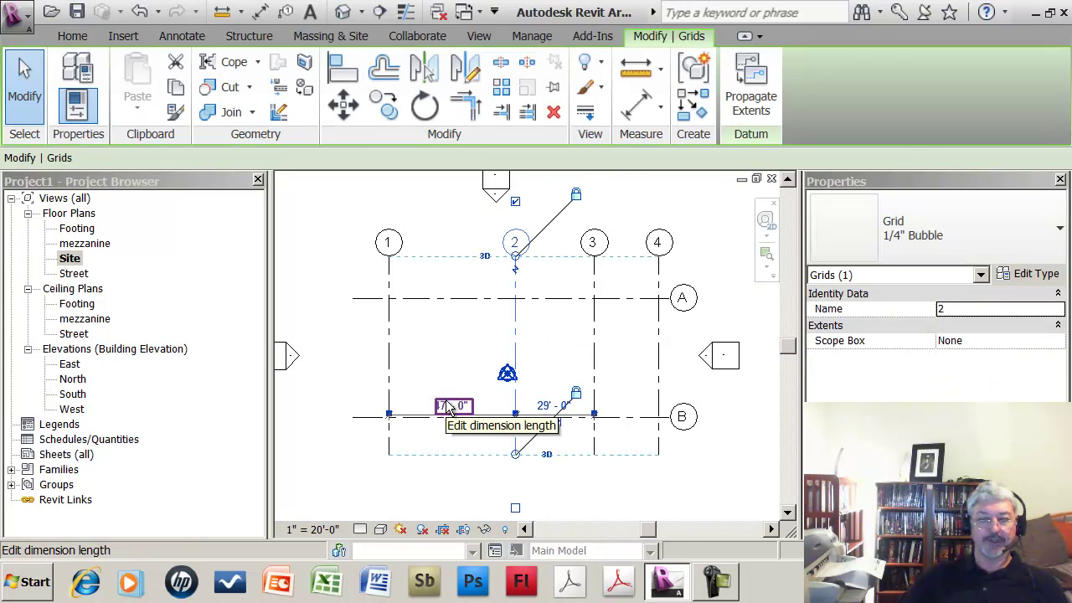
pyautogui.click(450, 406)
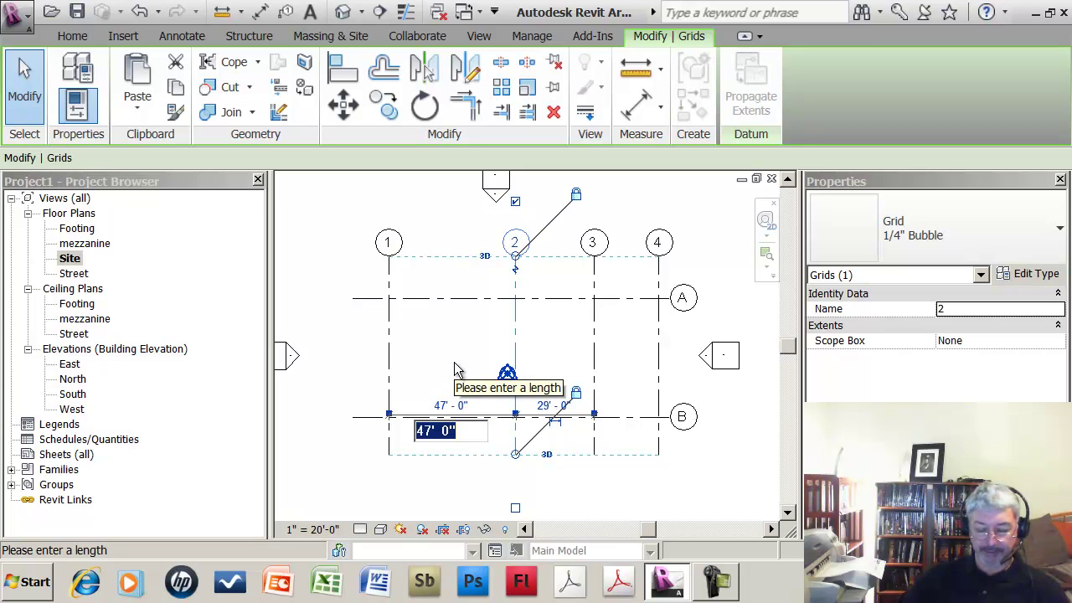
pyautogui.write('20')
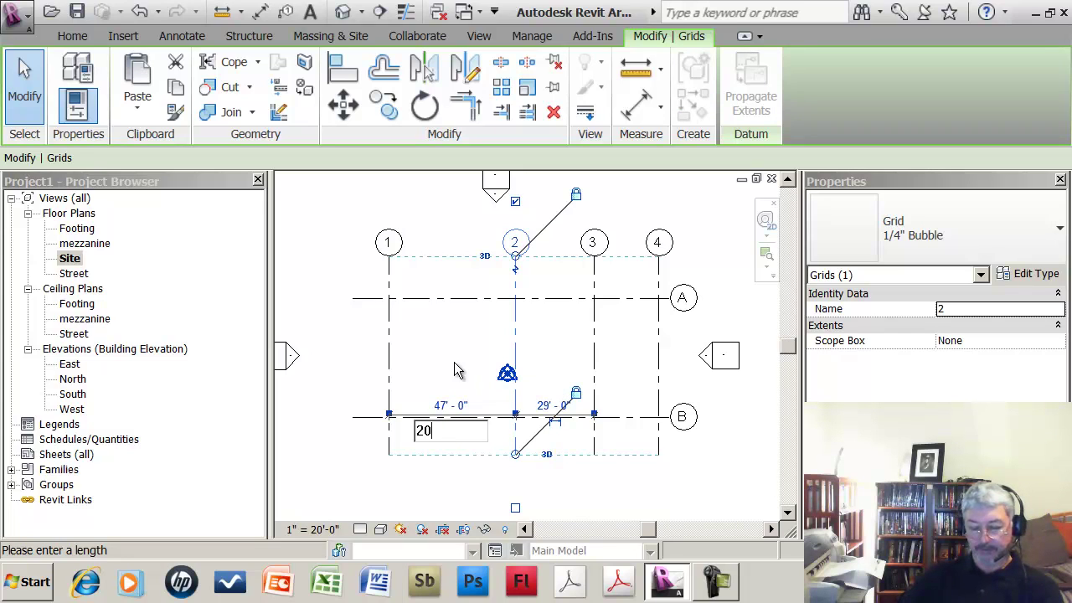
pyautogui.press('Return')
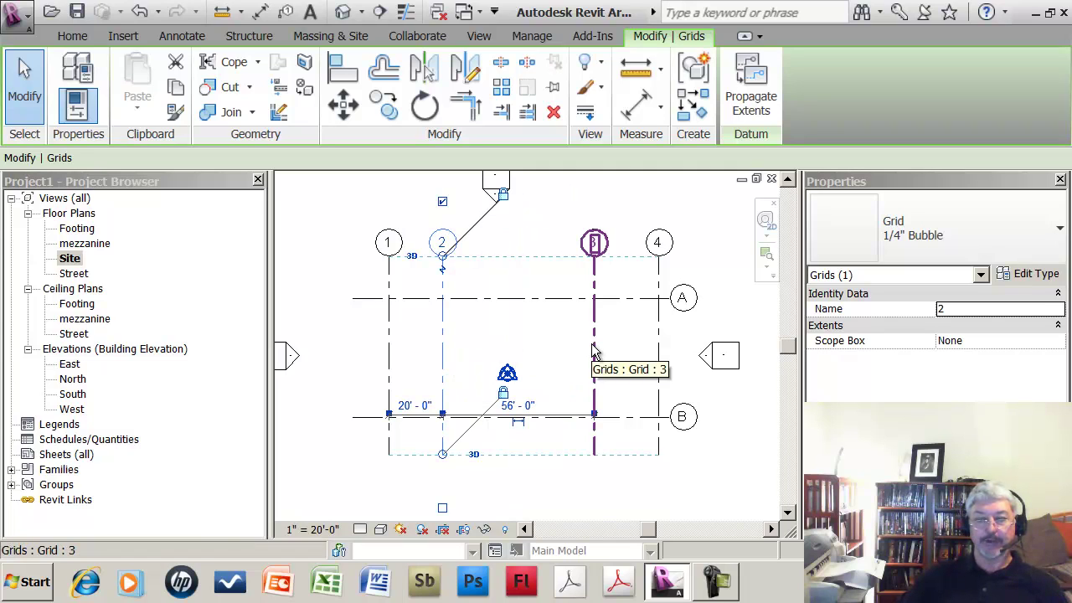
# Reposition grid line 2 by setting its distance to grid line 3 to 40'
pyautogui.click(523, 398)
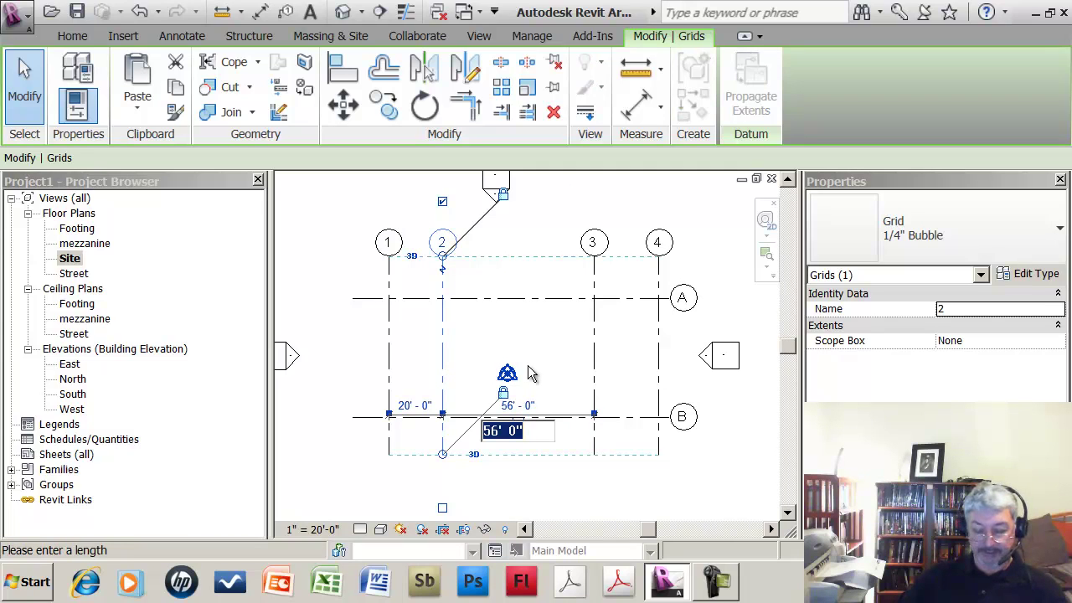
pyautogui.write('2')
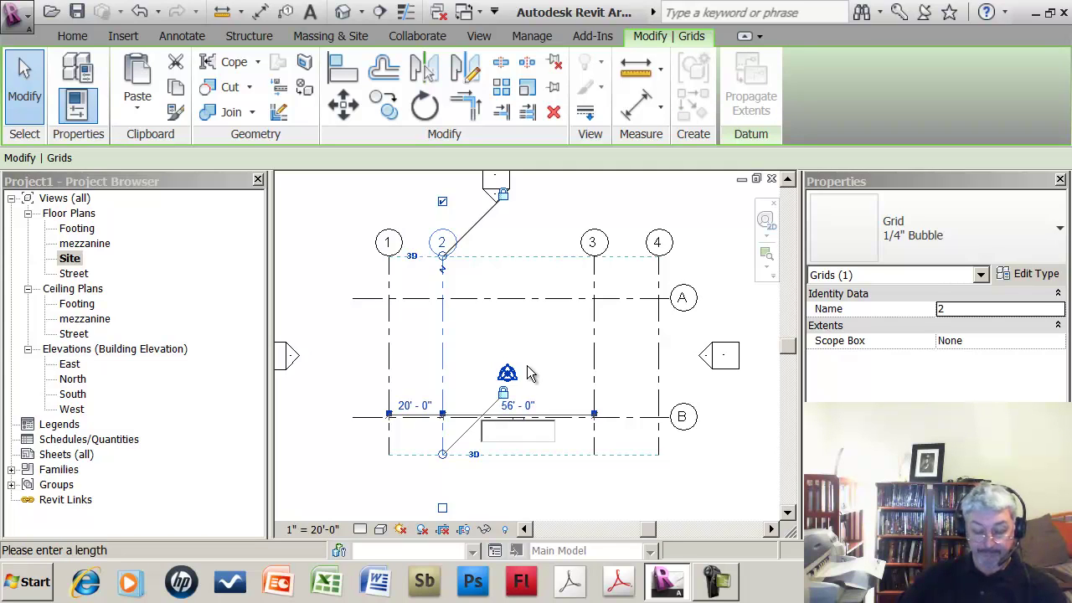
pyautogui.write('0')
pyautogui.press('Return')
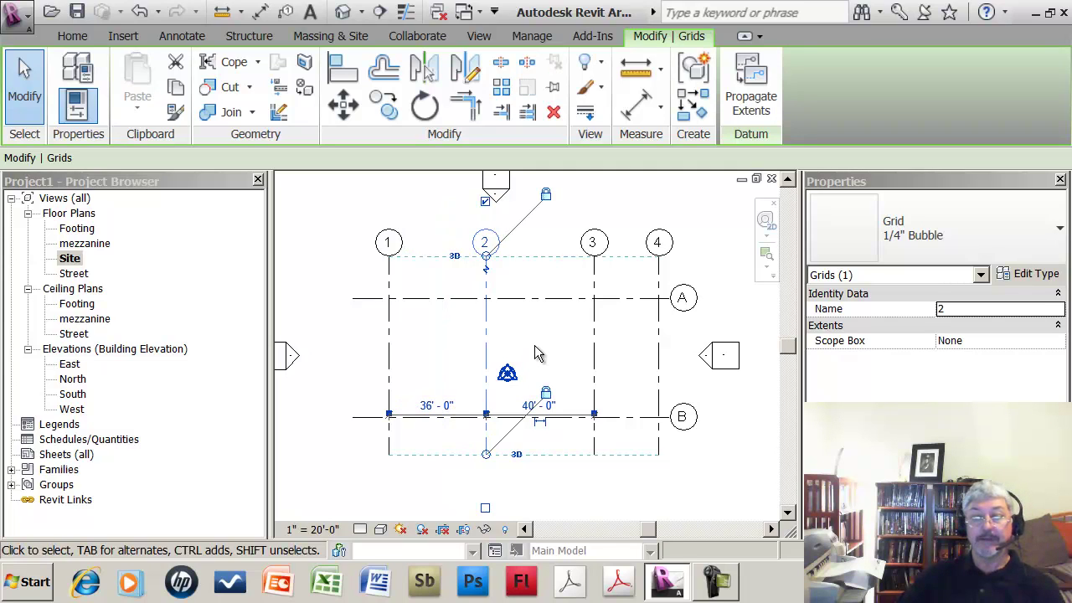
pyautogui.click(536, 351)
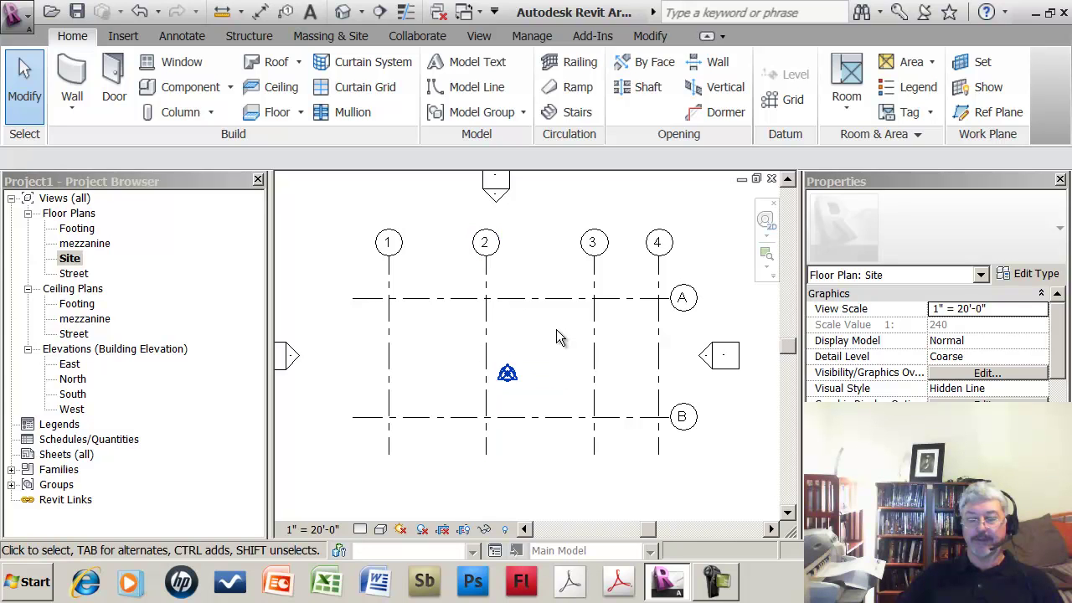
# Move grid line 2 to a distance of 12' from grid line 1
pyautogui.click(486, 348)
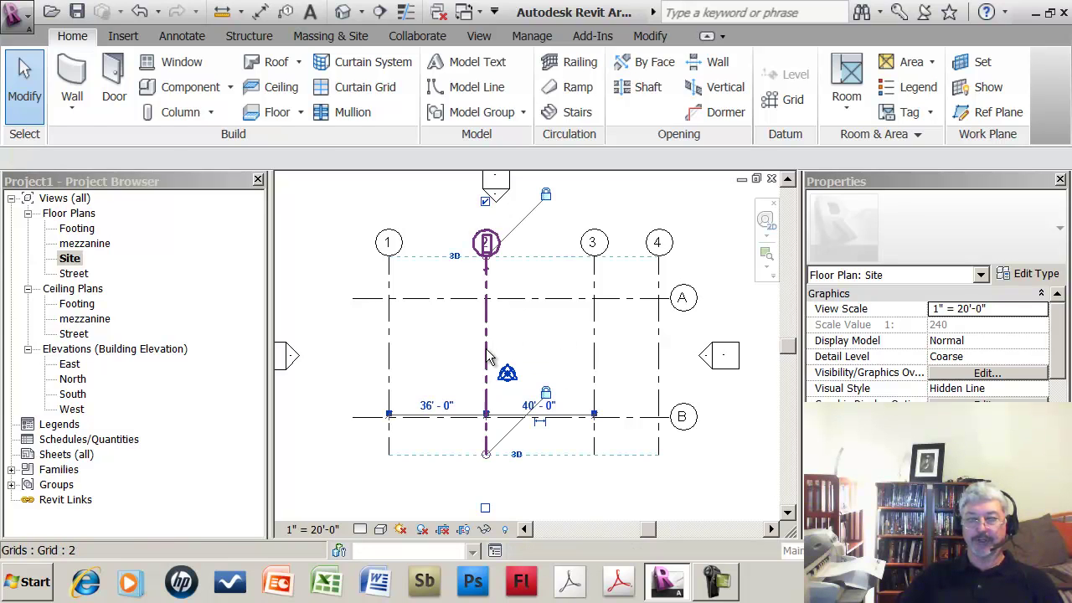
pyautogui.click(439, 406)
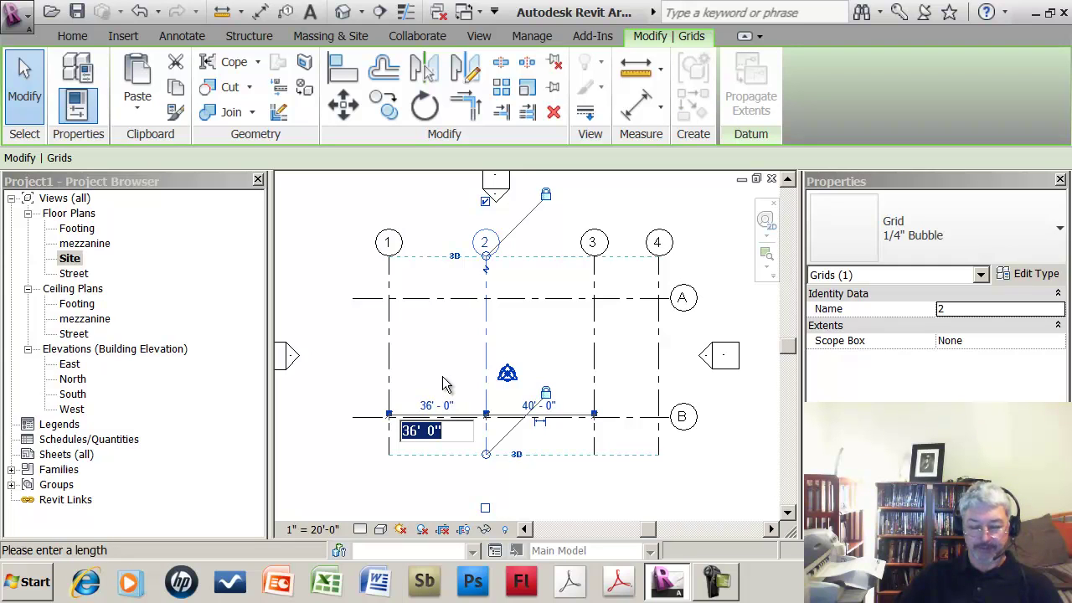
pyautogui.write('12')
pyautogui.press('Return')
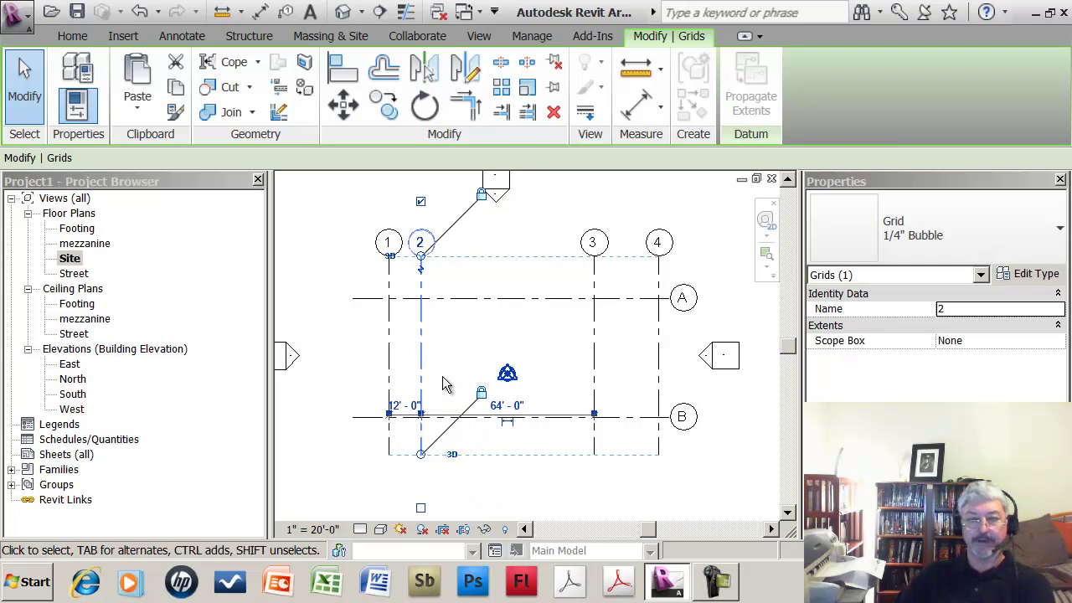
pyautogui.click(493, 321)
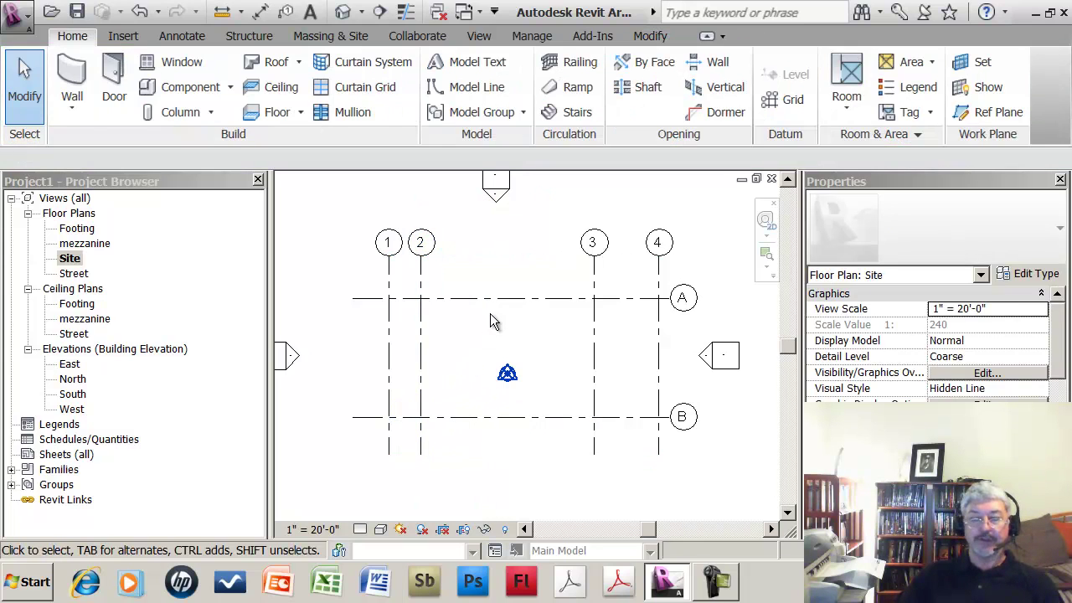
# Move grid line 3 to a distance of 40' from grid line 2
pyautogui.click(594, 345)
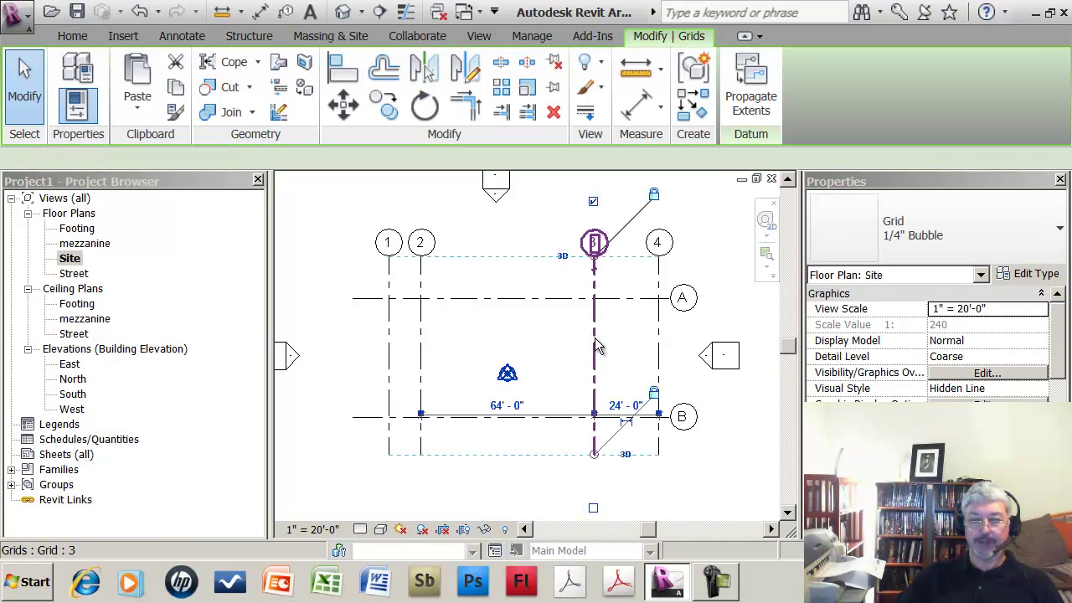
pyautogui.click(519, 407)
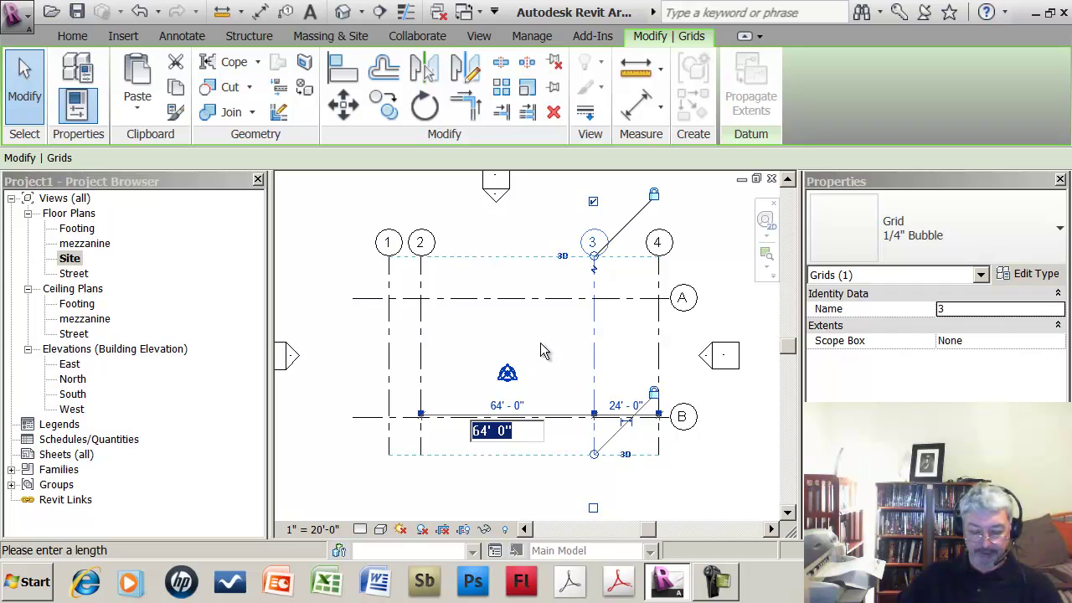
pyautogui.write('40')
pyautogui.press('Return')
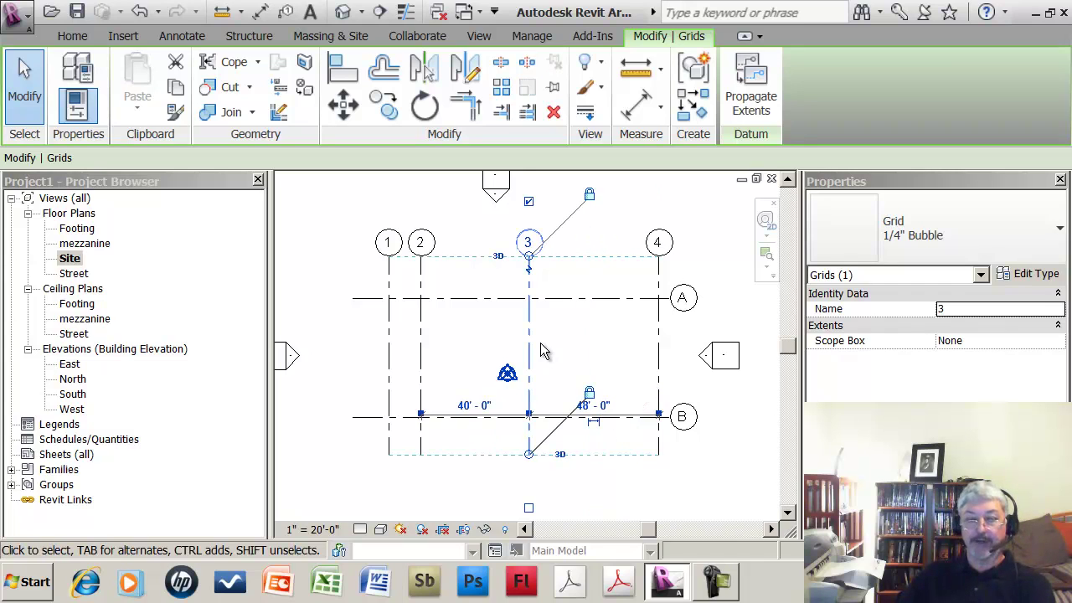
pyautogui.click(555, 334)
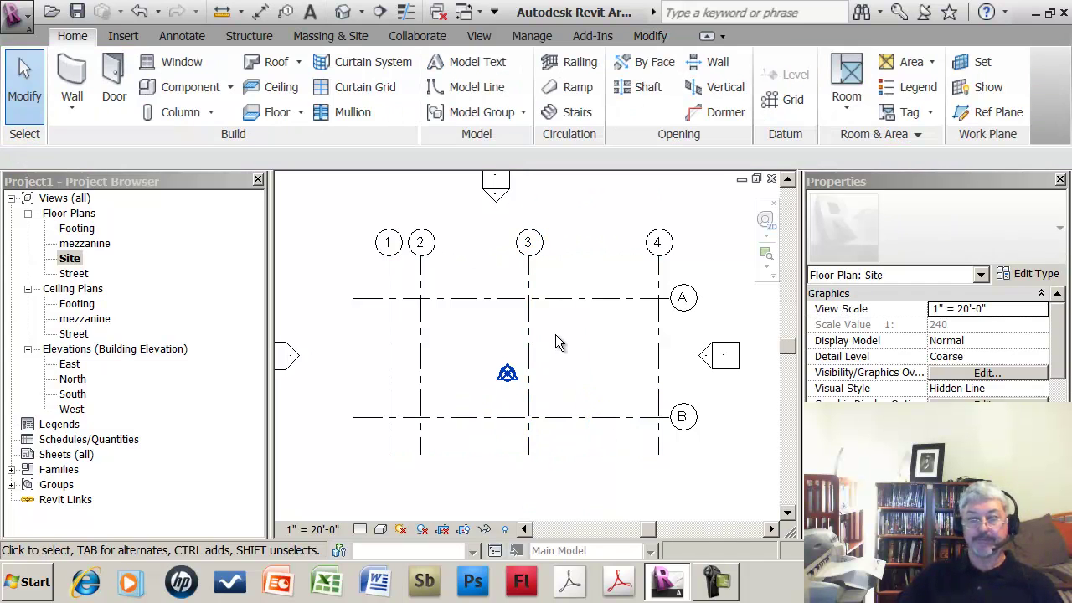
# Move grid line 4 to a distance of 12' from grid line 3
pyautogui.click(659, 366)
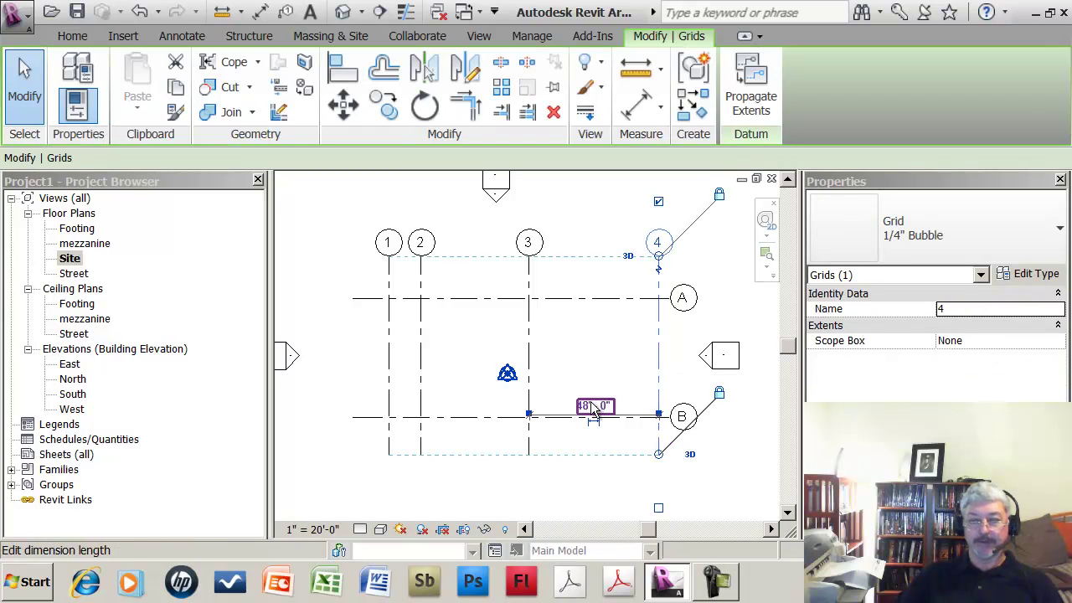
pyautogui.click(593, 406)
pyautogui.write('12')
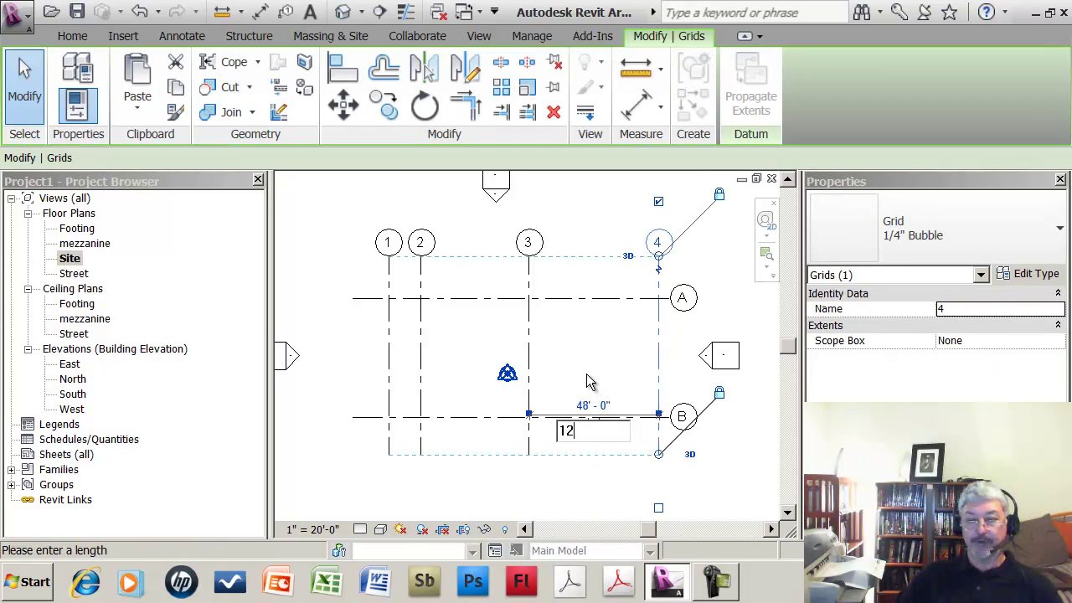
pyautogui.press('Return')
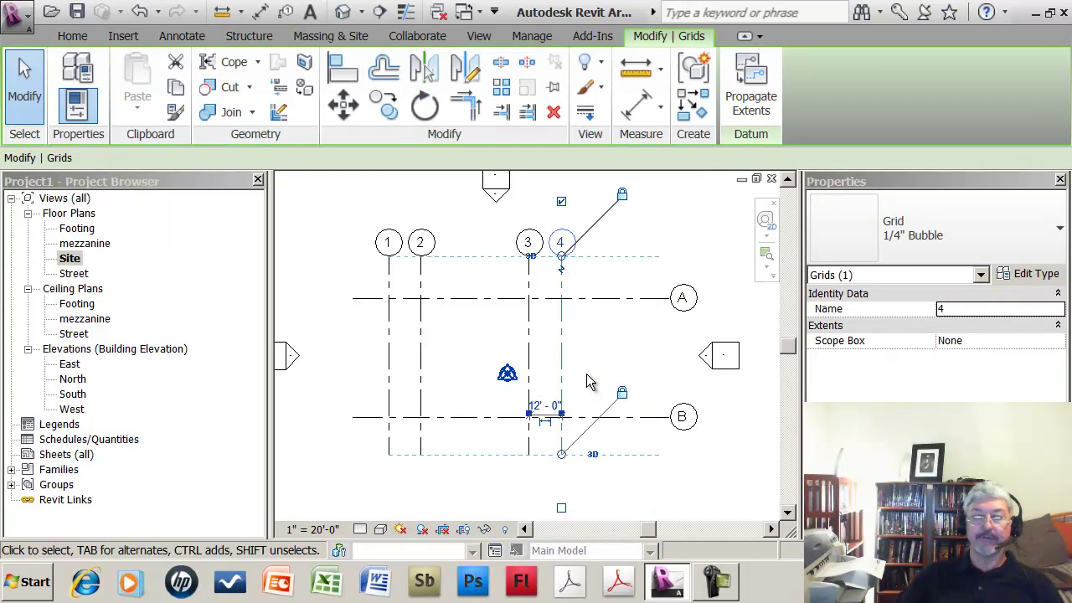
pyautogui.click(477, 349)
# Move horizontal grid line B north so it sits about 30' from grid line A
pyautogui.click(473, 417)
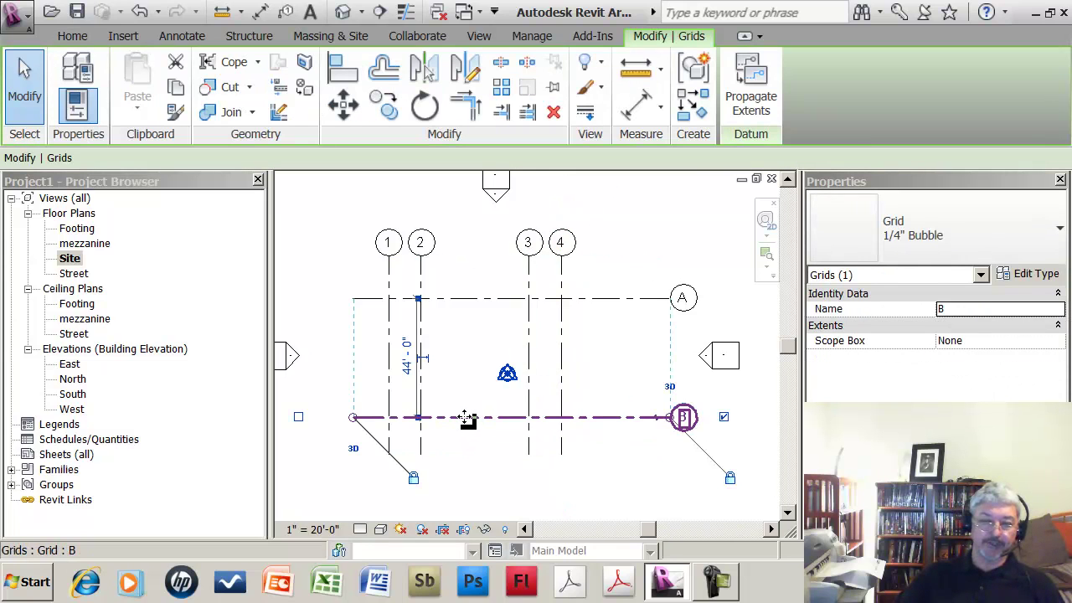
pyautogui.moveTo(467, 419); pyautogui.dragTo(469, 374)
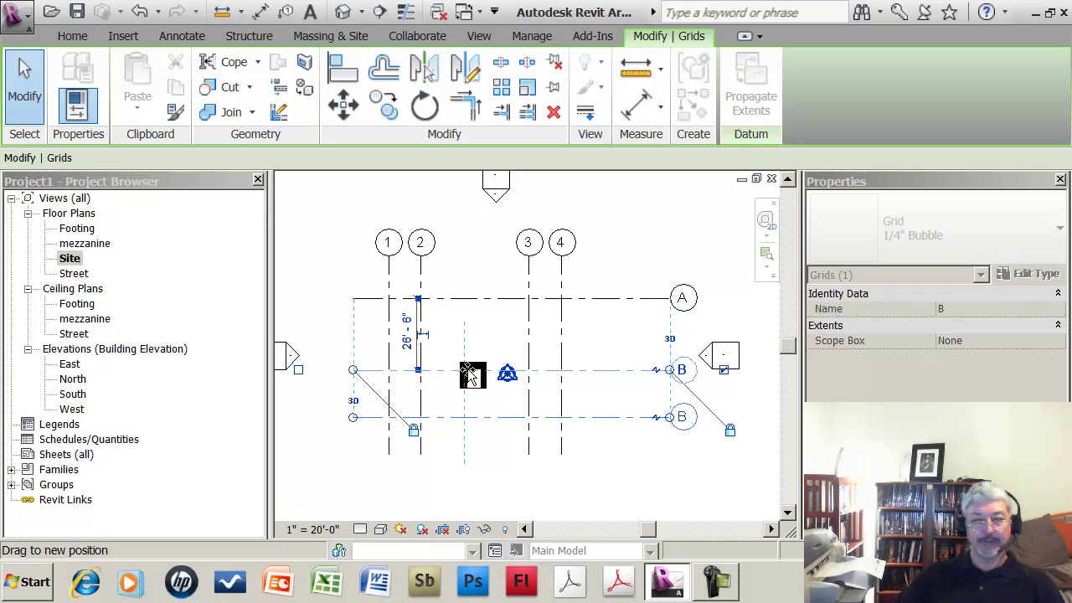
pyautogui.moveTo(472, 374)
pyautogui.mouseDown()
pyautogui.moveTo(470, 395)
pyautogui.moveTo(469, 378)
pyautogui.mouseUp()
pyautogui.click(481, 416)
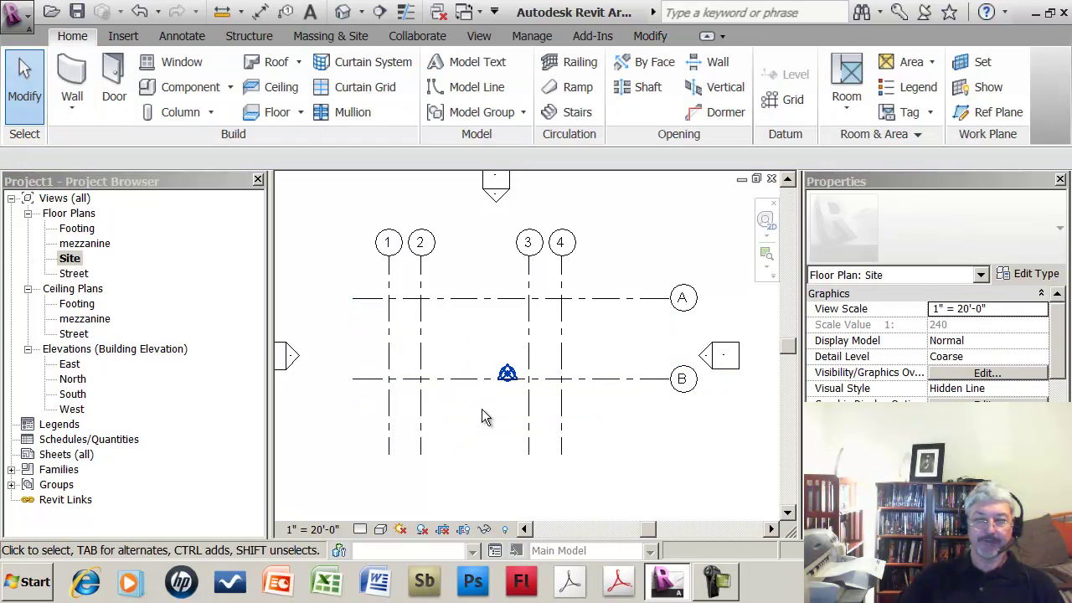
# Shorten the bubble ends of grid lines A and B toward grid 4, and the south ends of grids 1 to 4 toward grid B
pyautogui.click(626, 381)
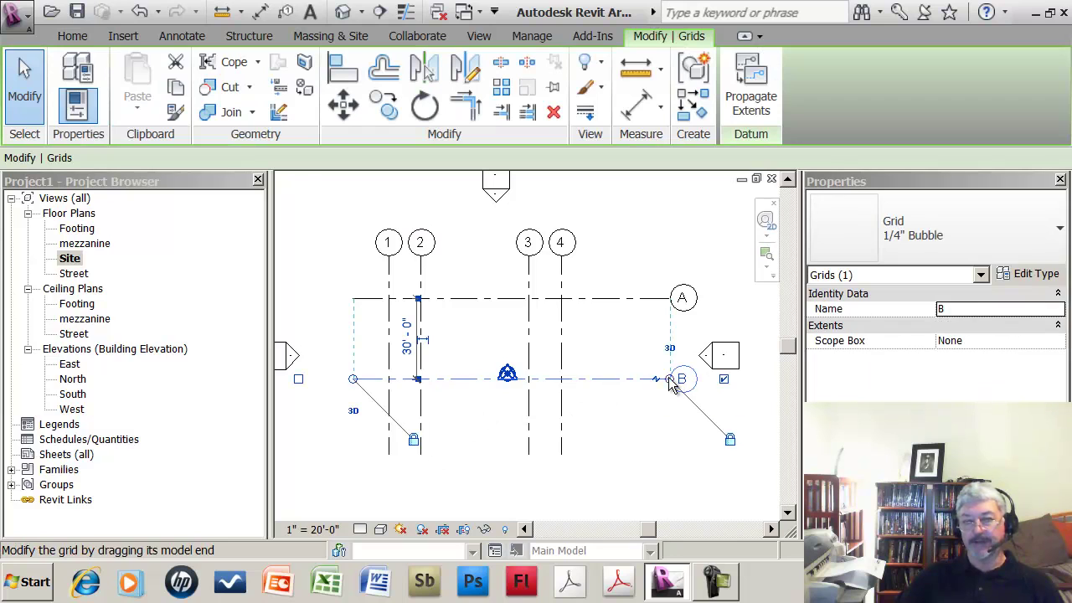
pyautogui.moveTo(666, 384); pyautogui.dragTo(598, 378)
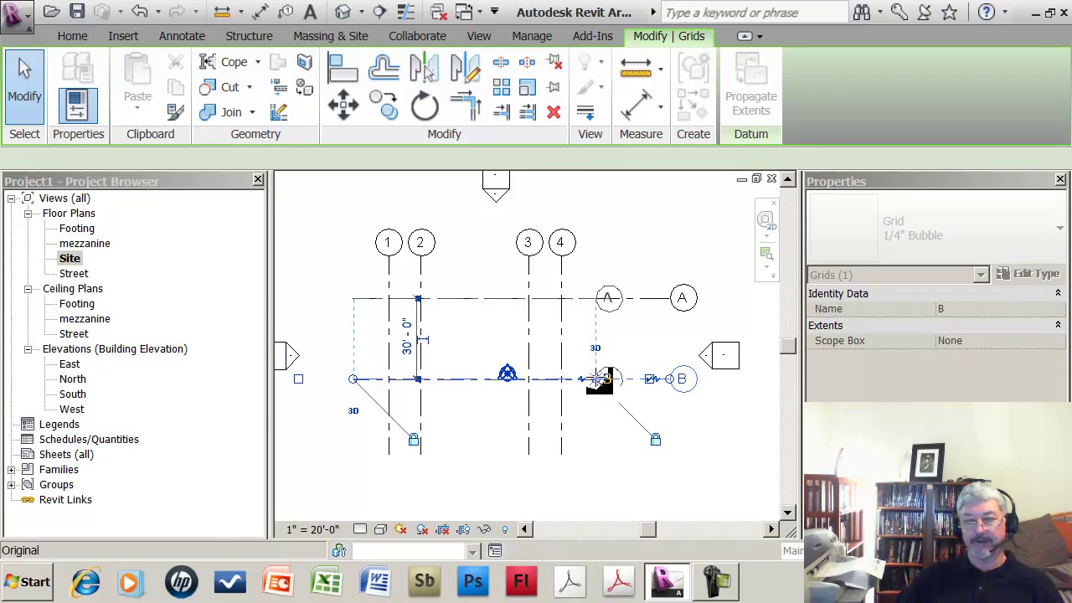
pyautogui.click(560, 402)
pyautogui.moveTo(561, 459); pyautogui.dragTo(561, 411)
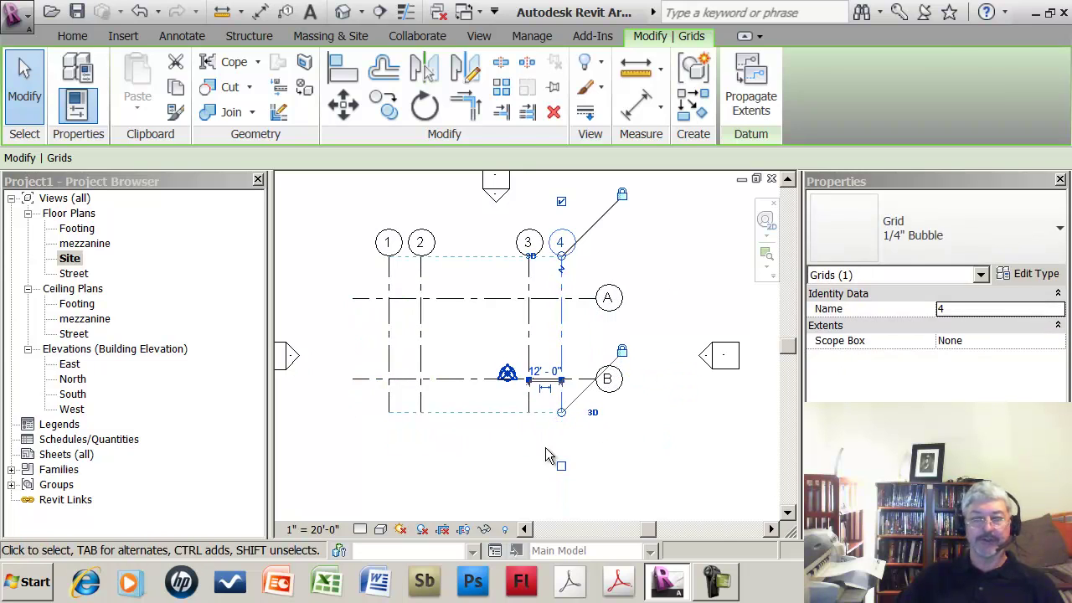
pyautogui.click(478, 459)
# Place a continuous aligned dimension string across grid lines 1, 2, 3 and 4, between their bubbles and grid line A
pyautogui.moveTo(476, 460); pyautogui.dragTo(508, 469, button='middle')
pyautogui.scroll(1, 518, 458)
pyautogui.scroll(1, 502, 468)
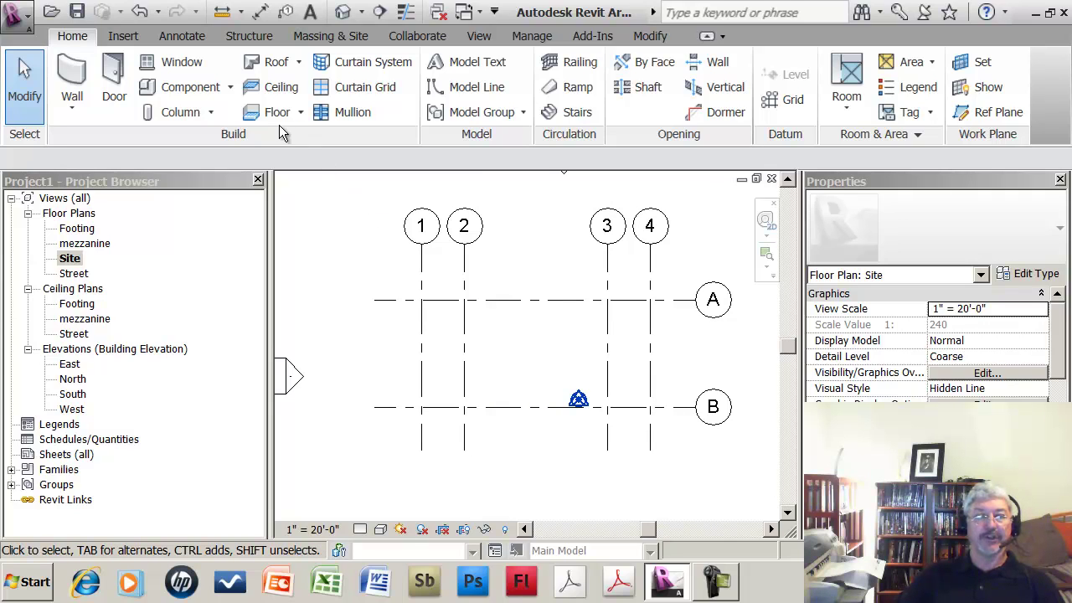
pyautogui.click(186, 40)
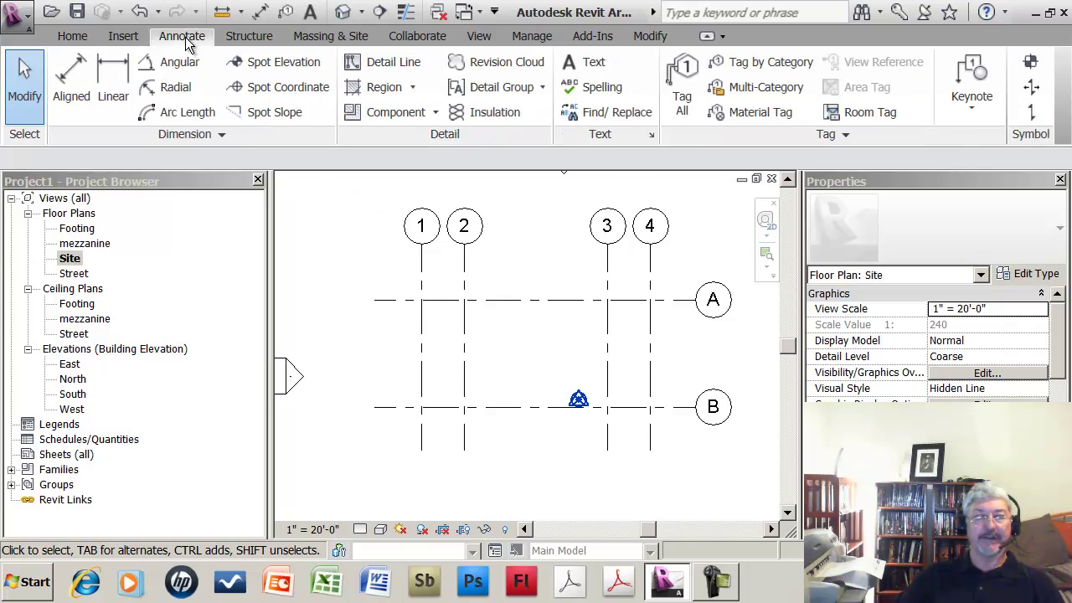
pyautogui.click(71, 90)
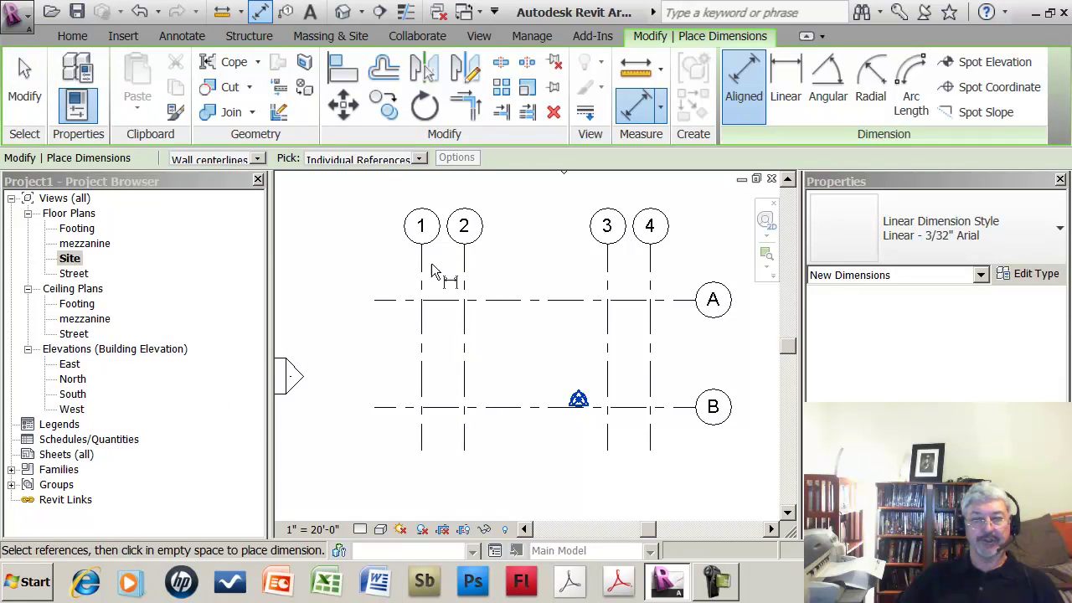
pyautogui.click(424, 285)
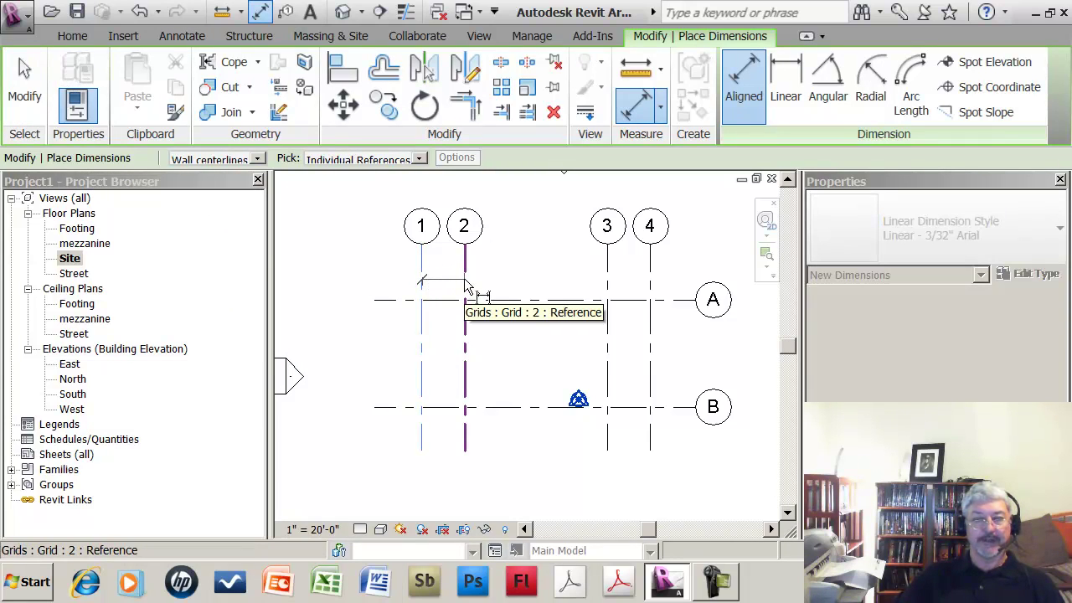
pyautogui.click(466, 284)
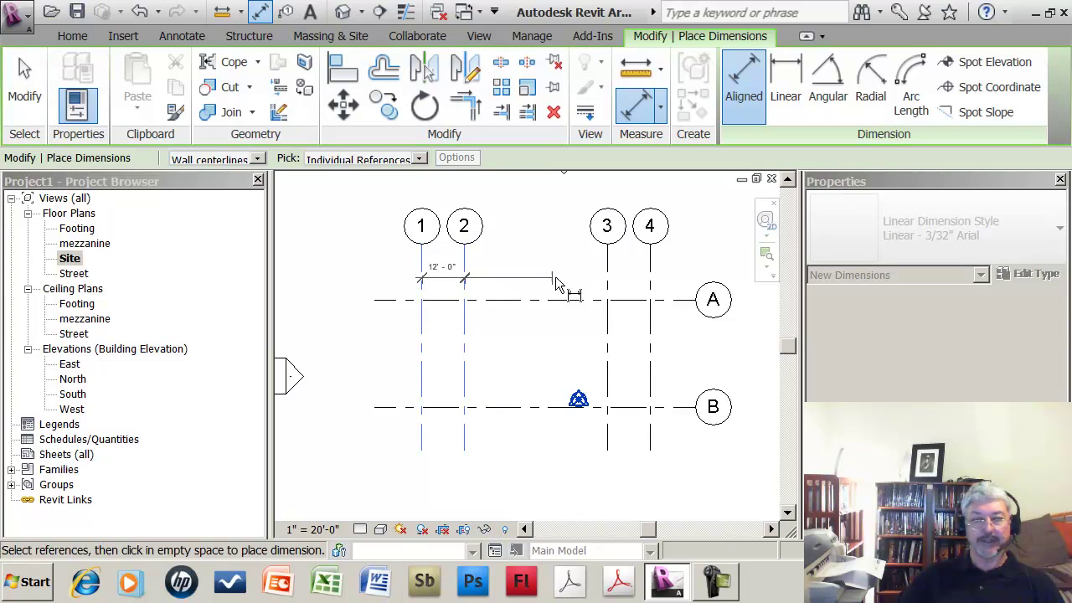
pyautogui.click(609, 289)
pyautogui.click(649, 289)
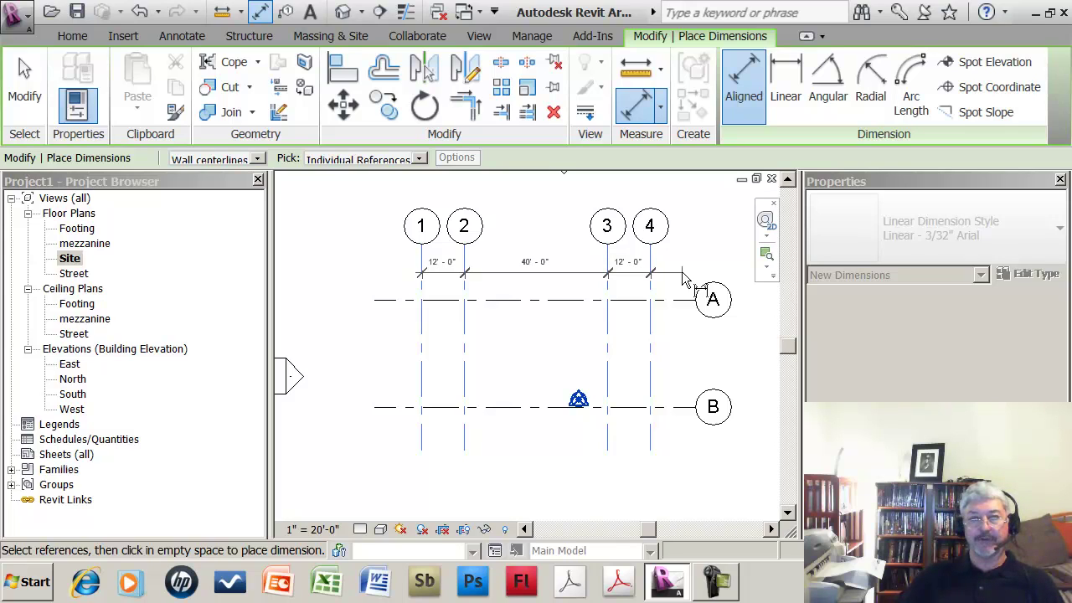
pyautogui.click(684, 279)
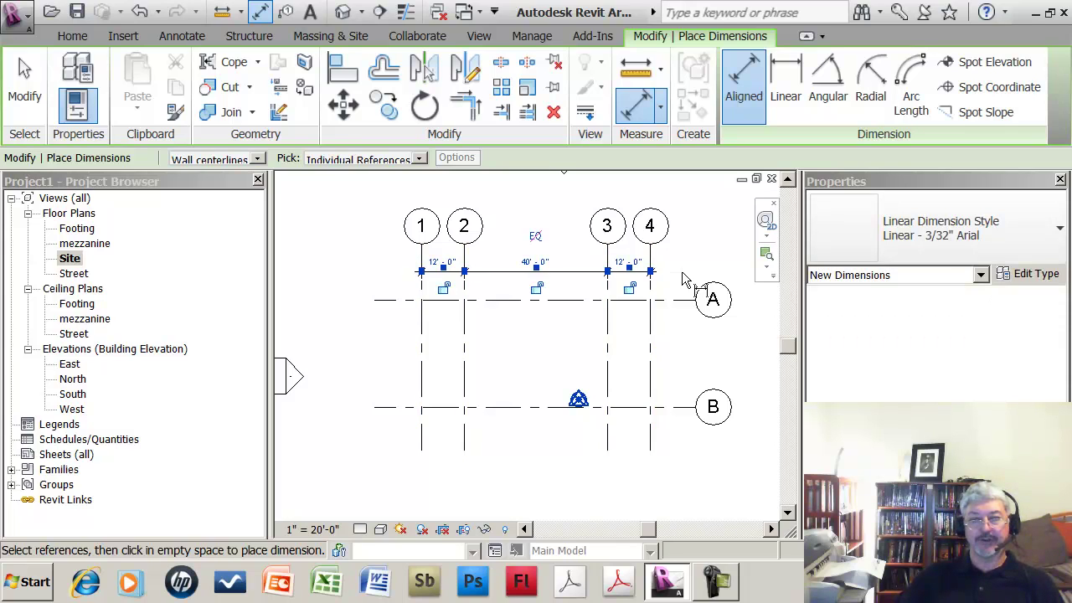
# Add an aligned dimension between grid lines A and B, placed just west of grid line 1
pyautogui.click(399, 301)
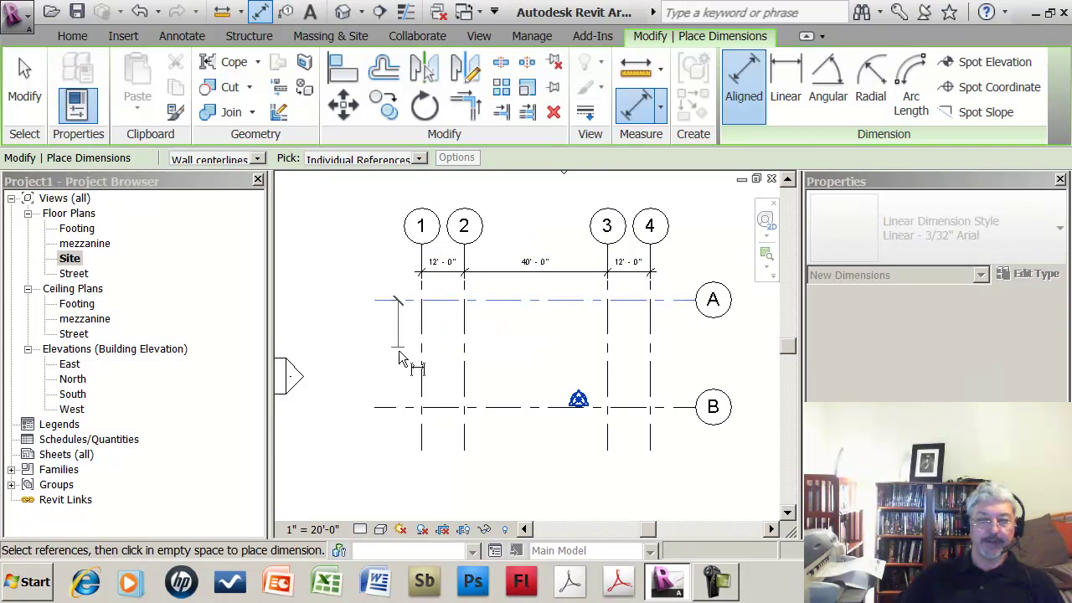
pyautogui.click(400, 406)
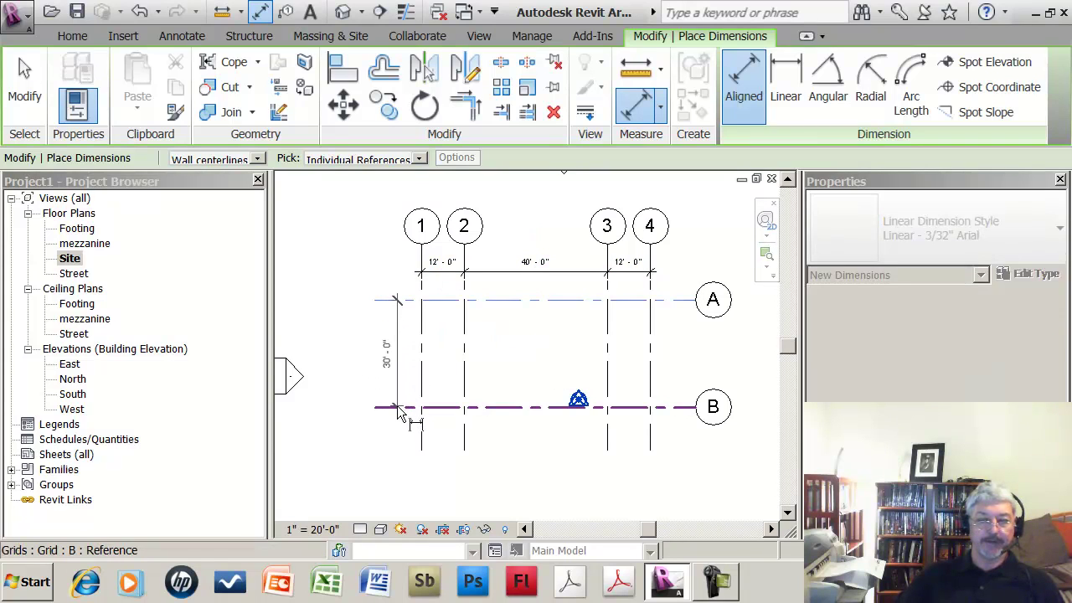
pyautogui.click(391, 466)
pyautogui.press('Escape')
pyautogui.press('Escape')
# Move grid line 3 by setting its dimension from grid line 2 to 30'
pyautogui.scroll(1, 395, 444)
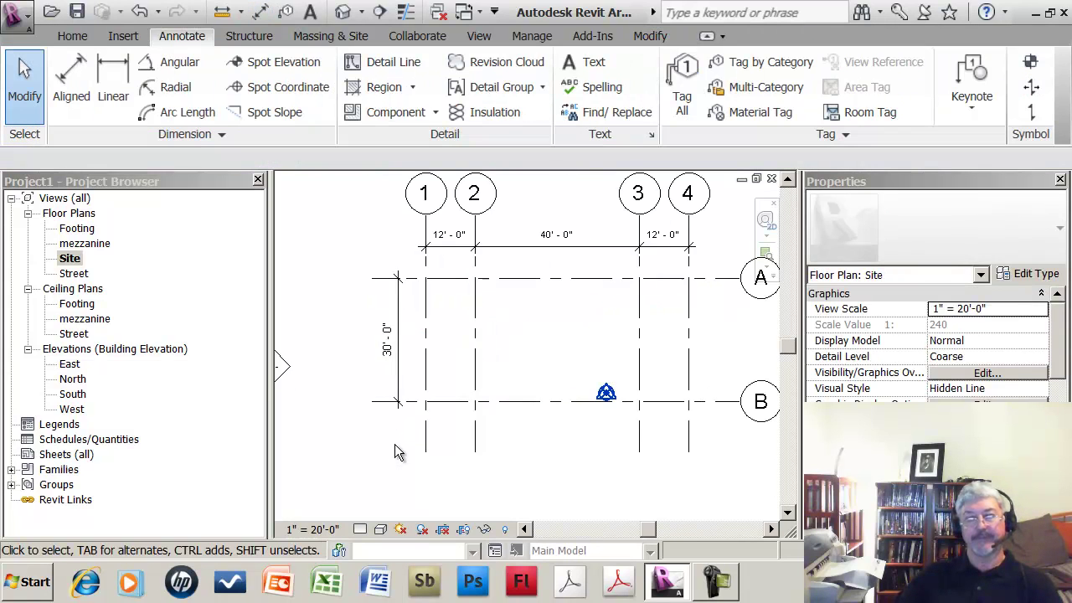
pyautogui.moveTo(395, 444)
pyautogui.mouseDown(button='middle')
pyautogui.moveTo(376, 480)
pyautogui.moveTo(387, 490)
pyautogui.mouseUp(button='middle')
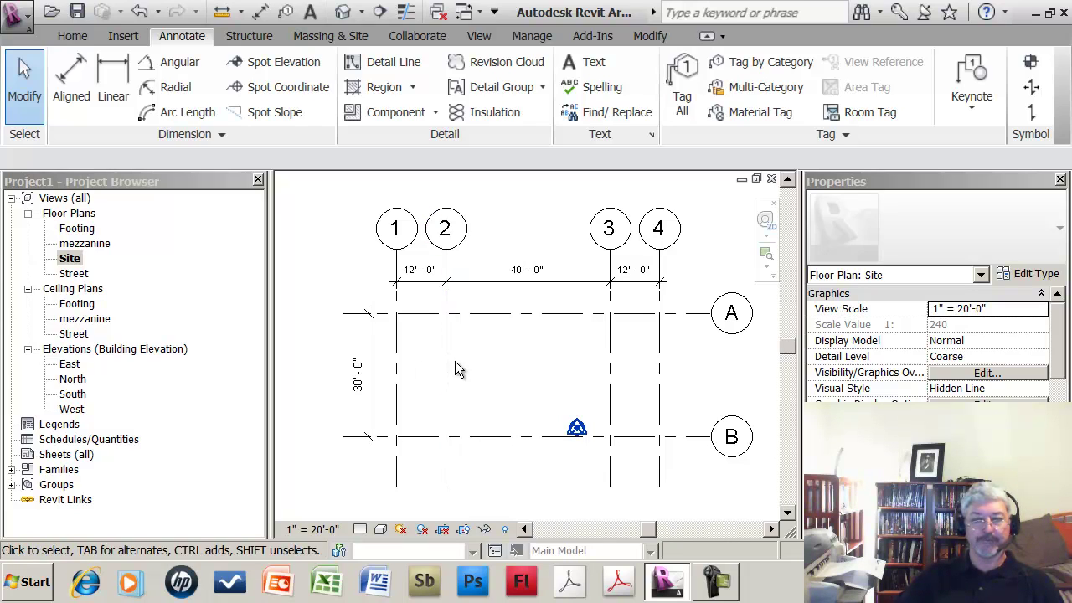
pyautogui.moveTo(489, 352); pyautogui.dragTo(491, 367, button='middle')
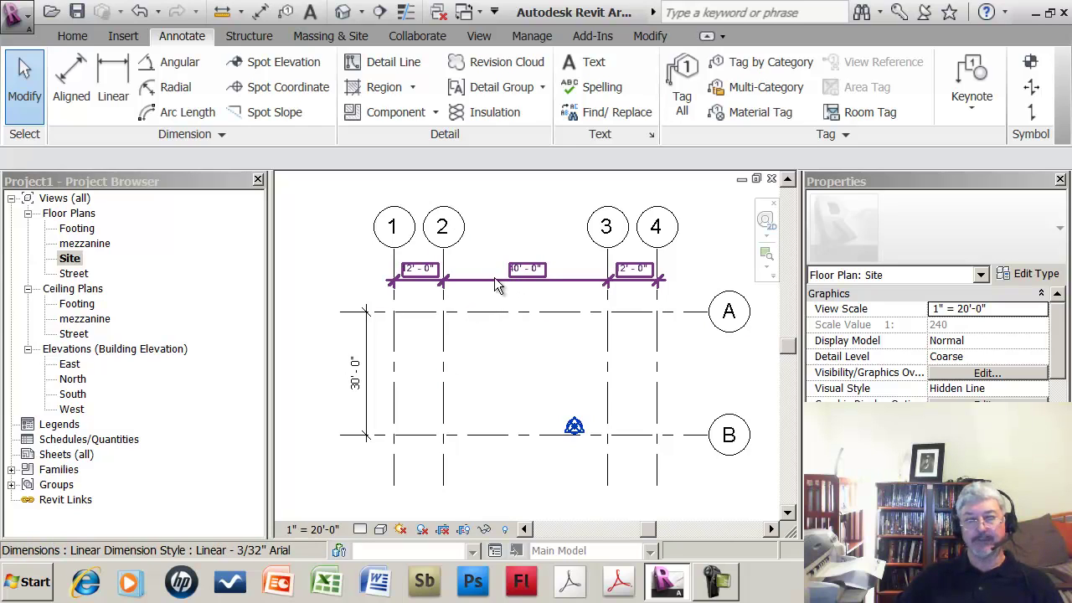
pyautogui.click(607, 341)
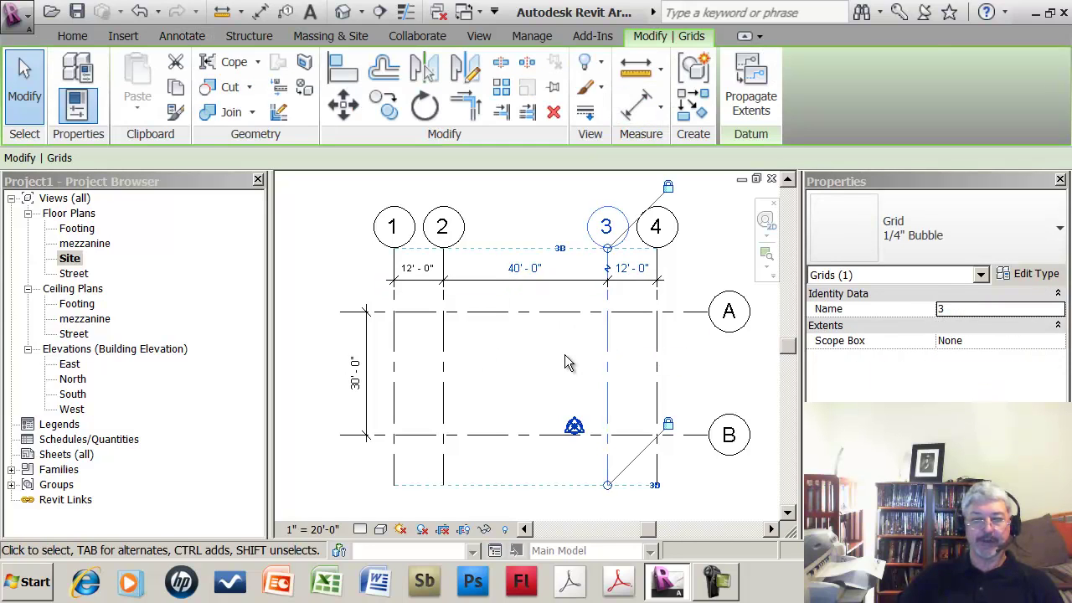
pyautogui.click(531, 269)
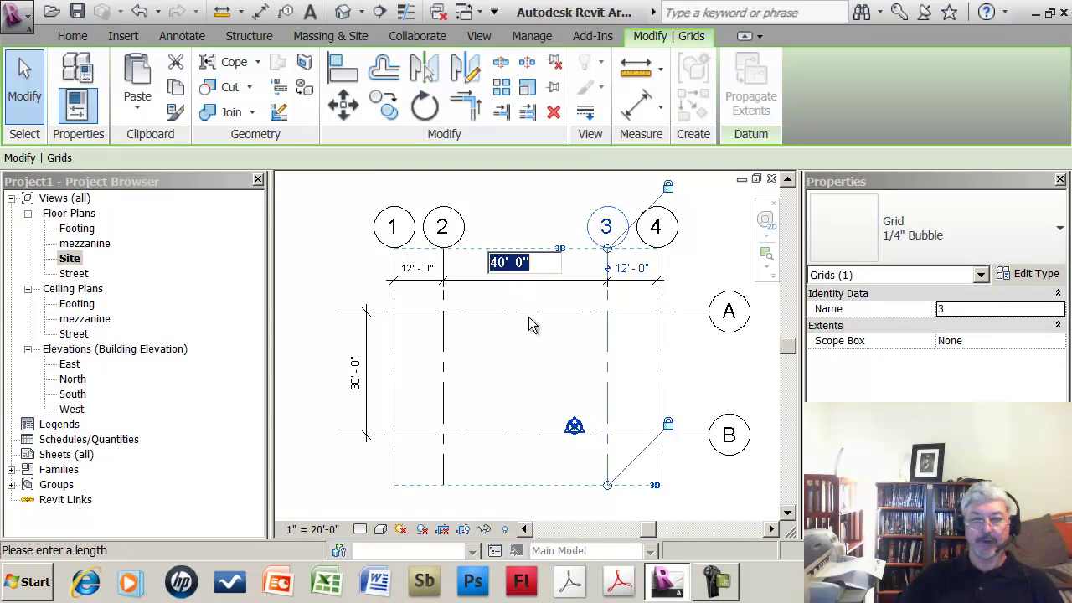
pyautogui.write('30')
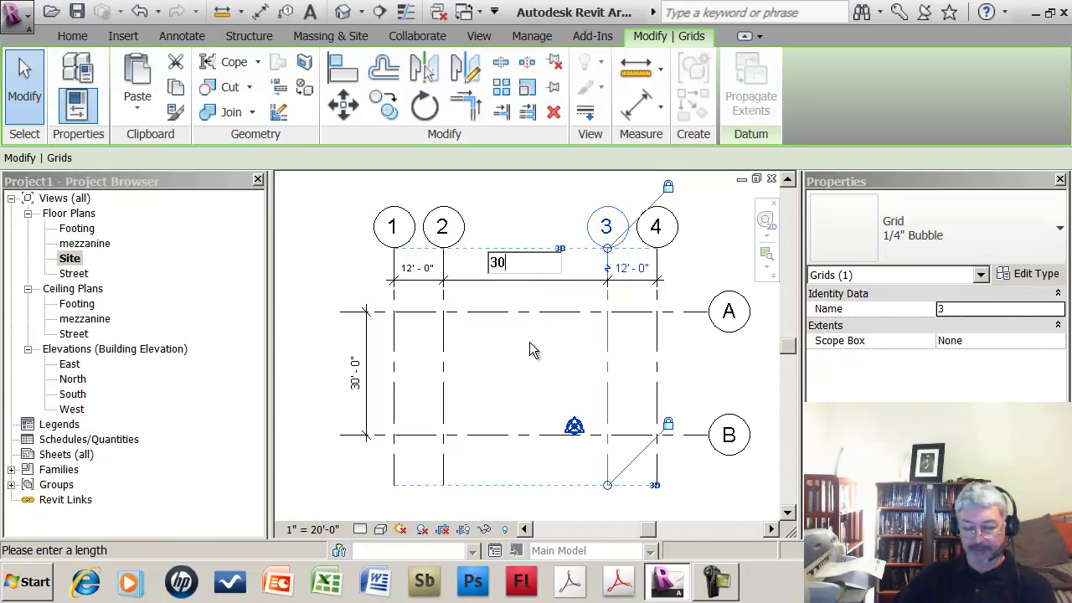
pyautogui.press('Return')
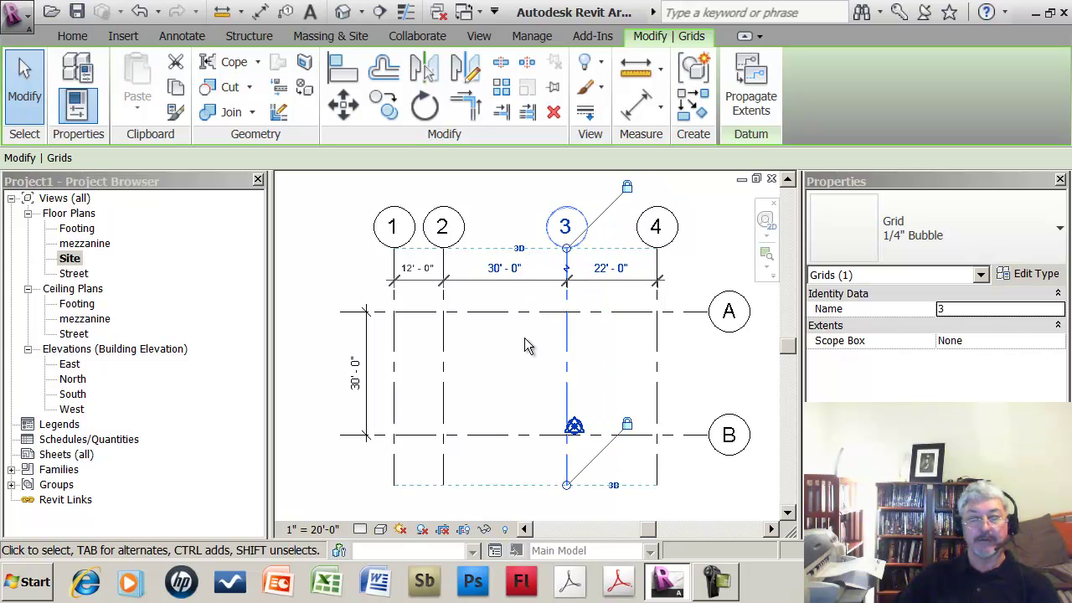
# Change the dimension between grid lines 2 and 3 to 45', moving grid line 3
pyautogui.click(504, 268)
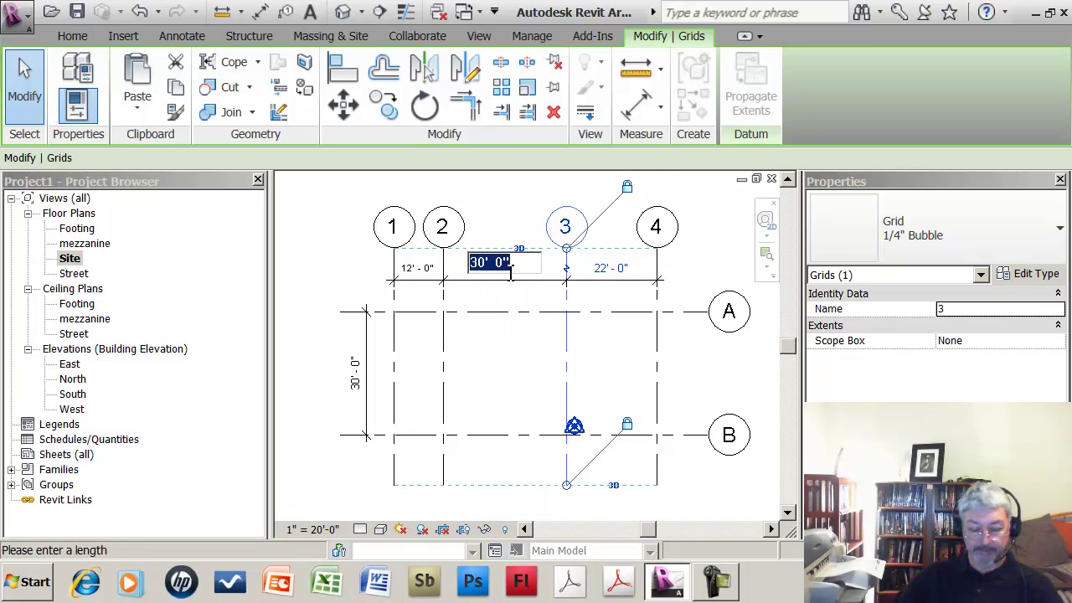
pyautogui.write('45')
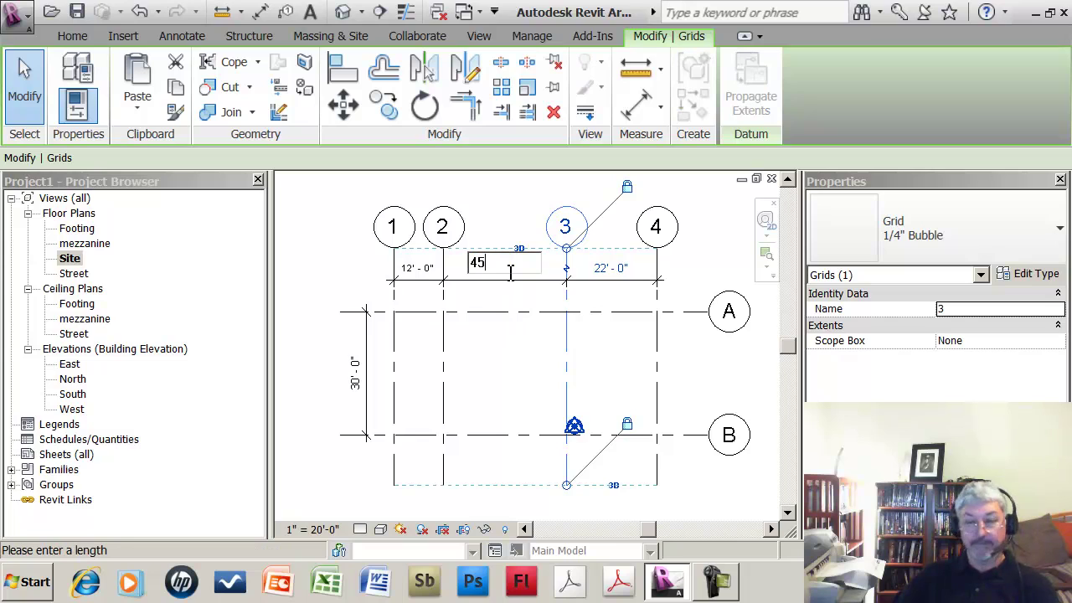
pyautogui.press('Return')
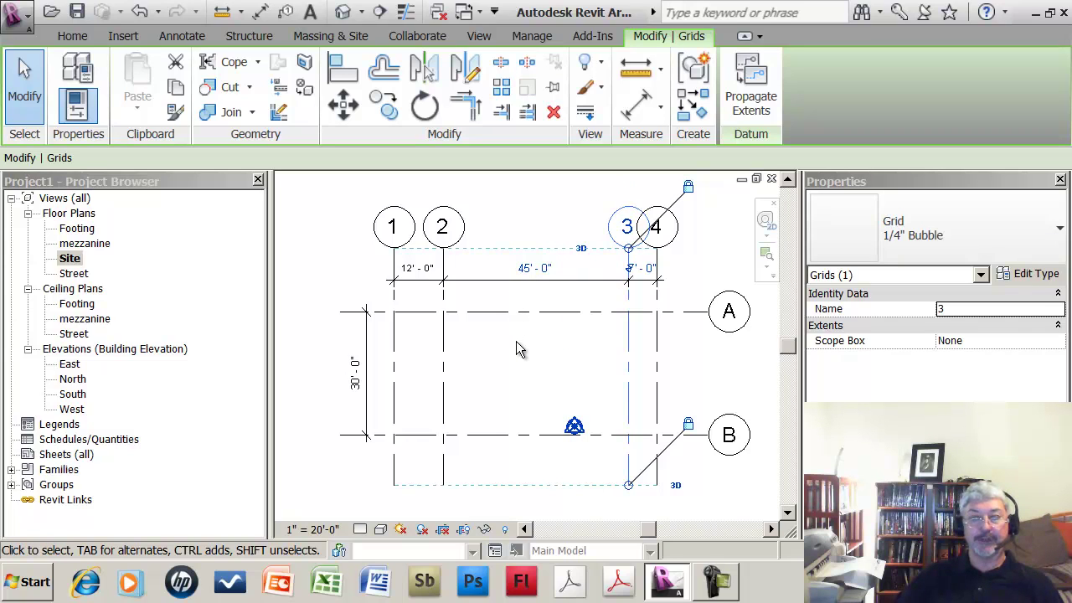
# Set the dimension between grid lines 2 and 3 to 40' and deselect grid line 3
pyautogui.click(541, 274)
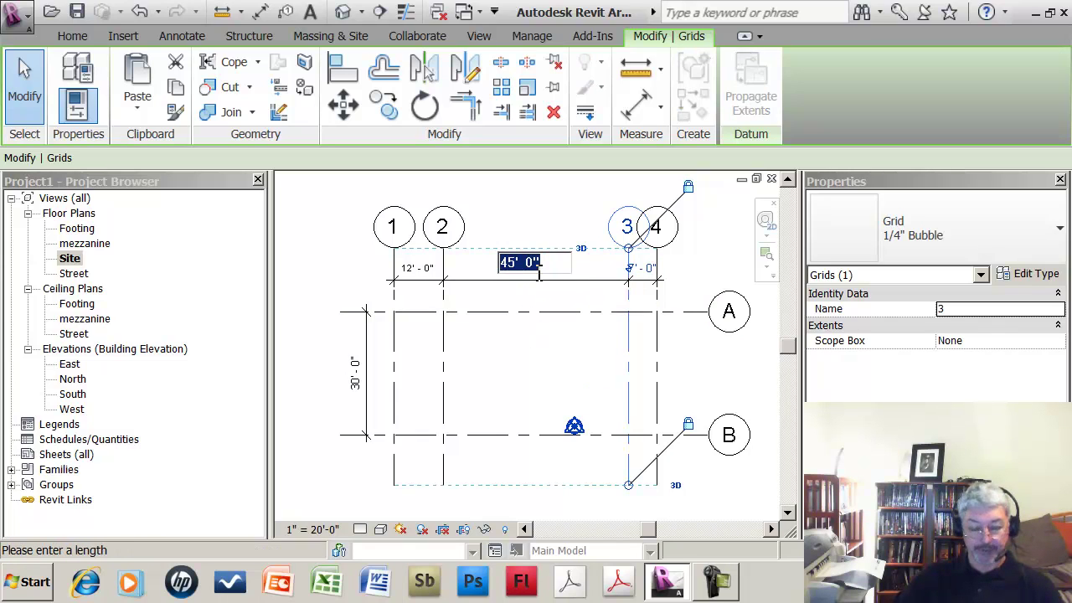
pyautogui.write('40')
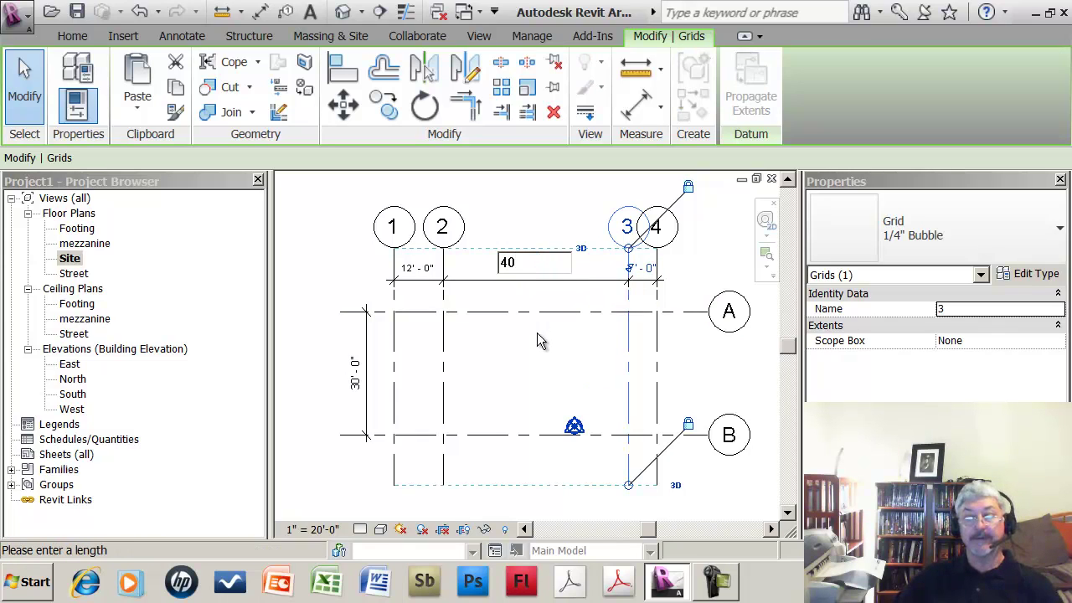
pyautogui.press('Return')
pyautogui.click(512, 349)
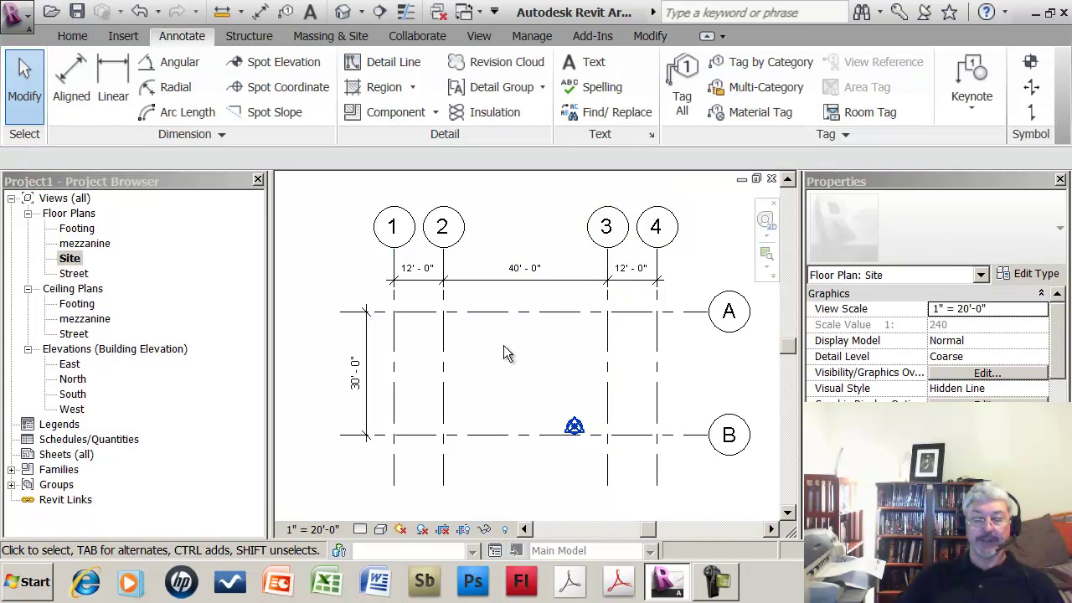